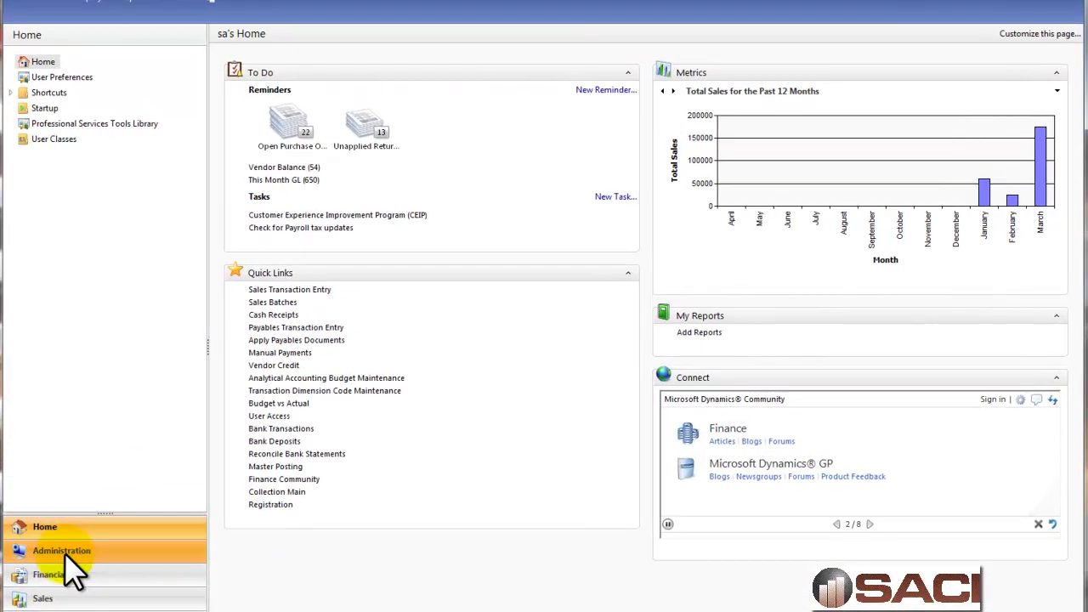
Set Posting Setup for Purchasing / Payables Trx Entry to post to GL, leaving Post Through GL Files off.
left_click(158, 505)
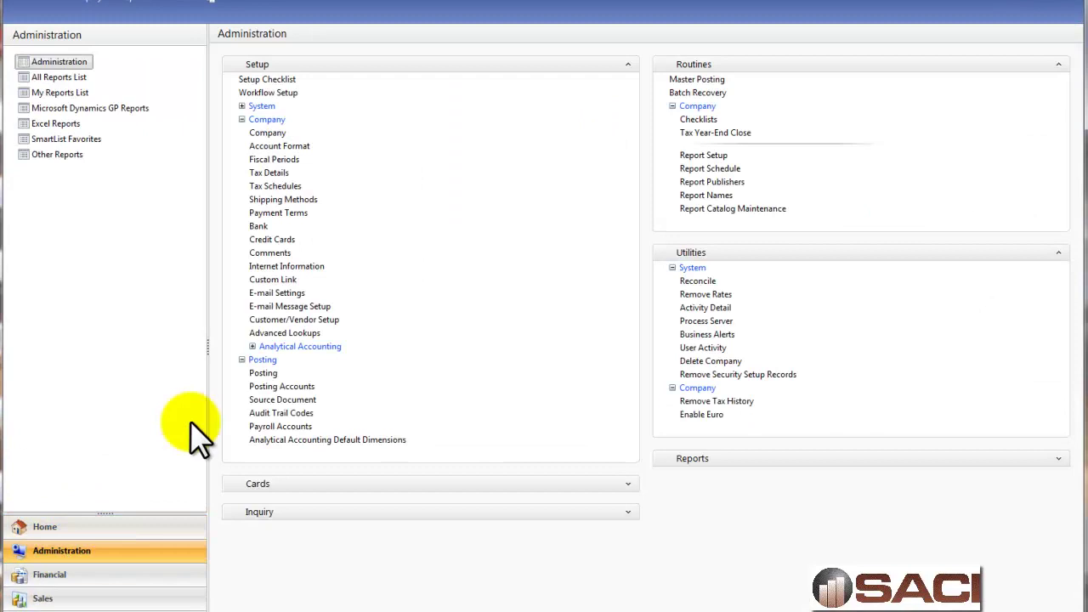
left_click(263, 375)
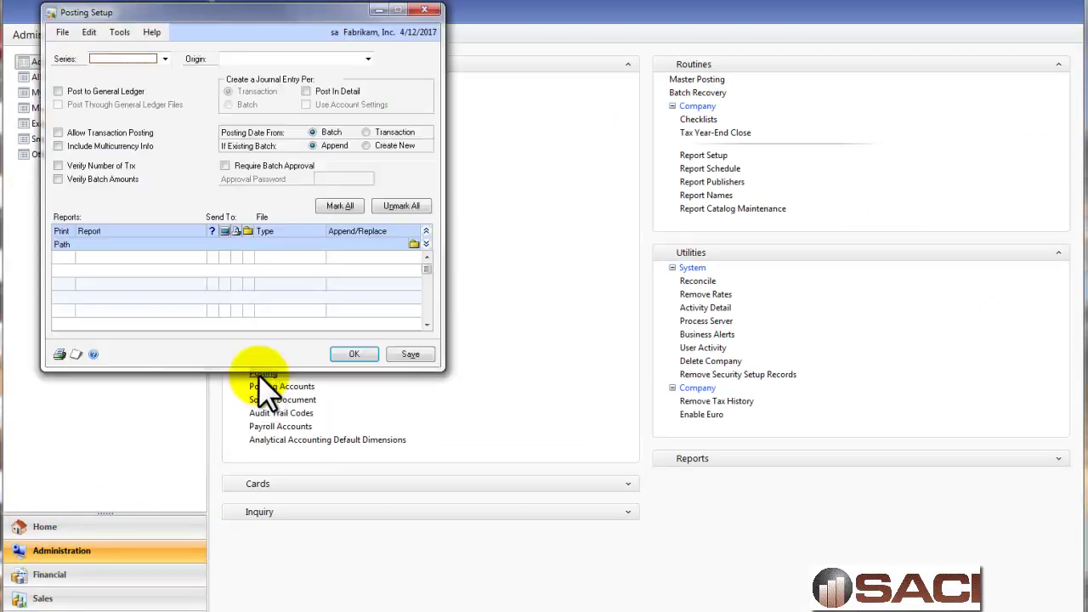
left_click(165, 59)
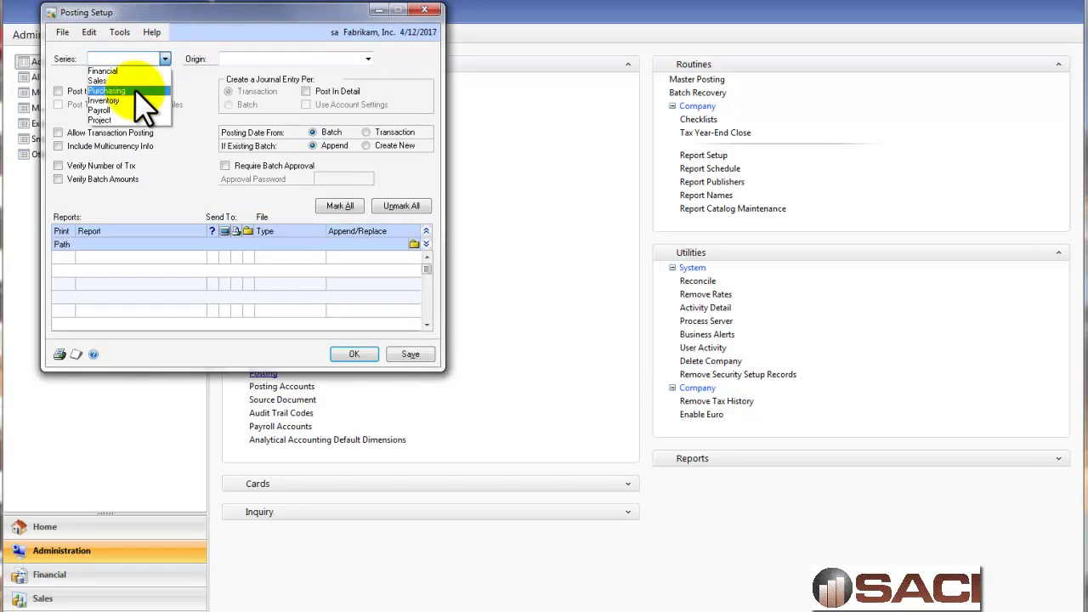
left_click(140, 98)
left_click(323, 58)
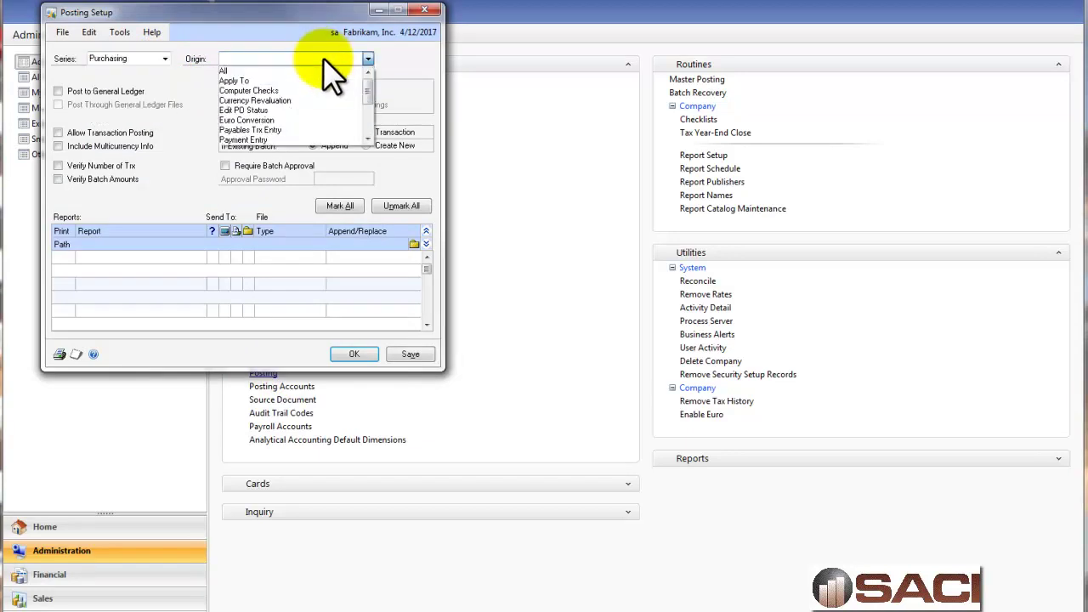
left_click(260, 132)
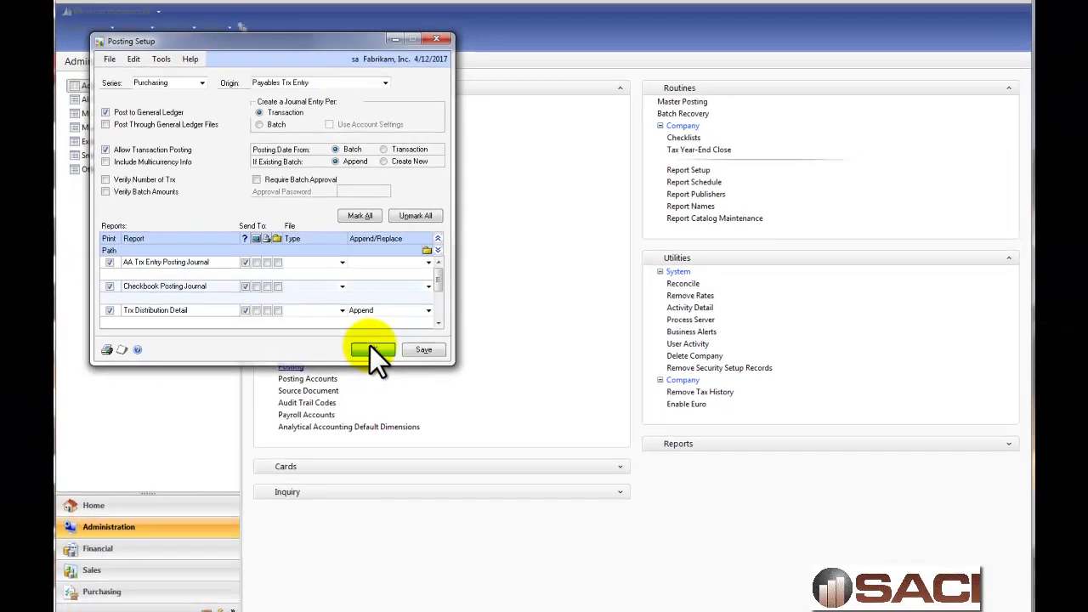
left_click(354, 354)
Create and save a new payables batch named TEST from Transaction Entry.
left_click(171, 557)
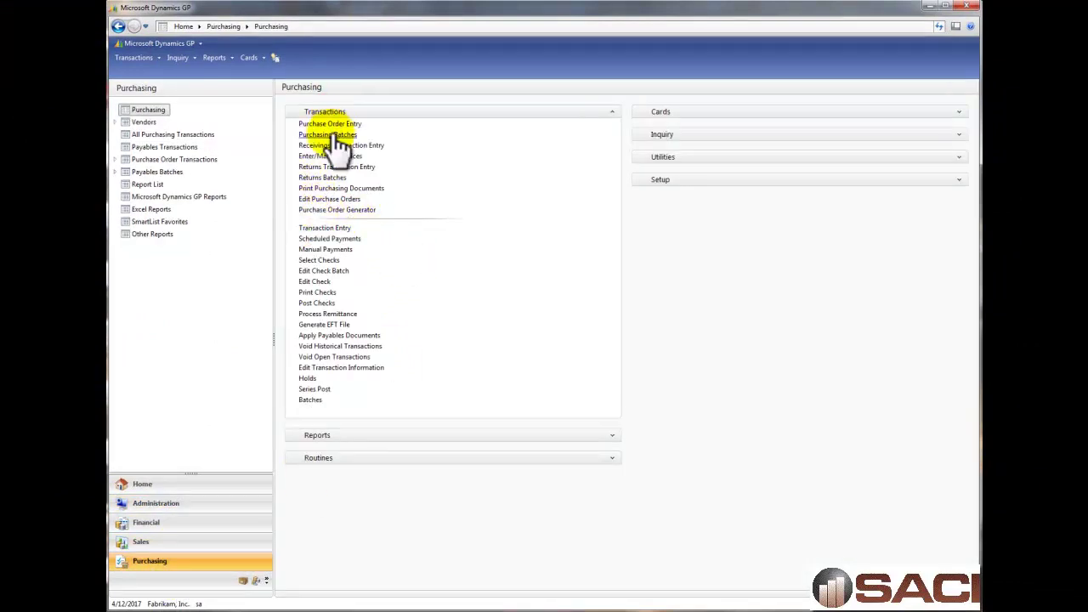
left_click(311, 227)
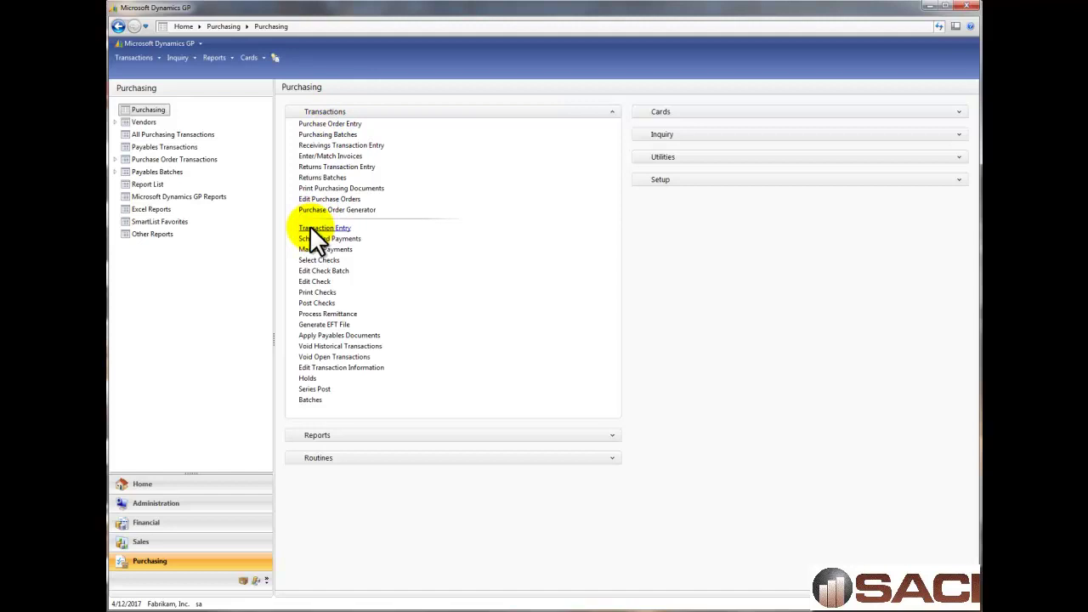
key("Tab")
key("Tab")
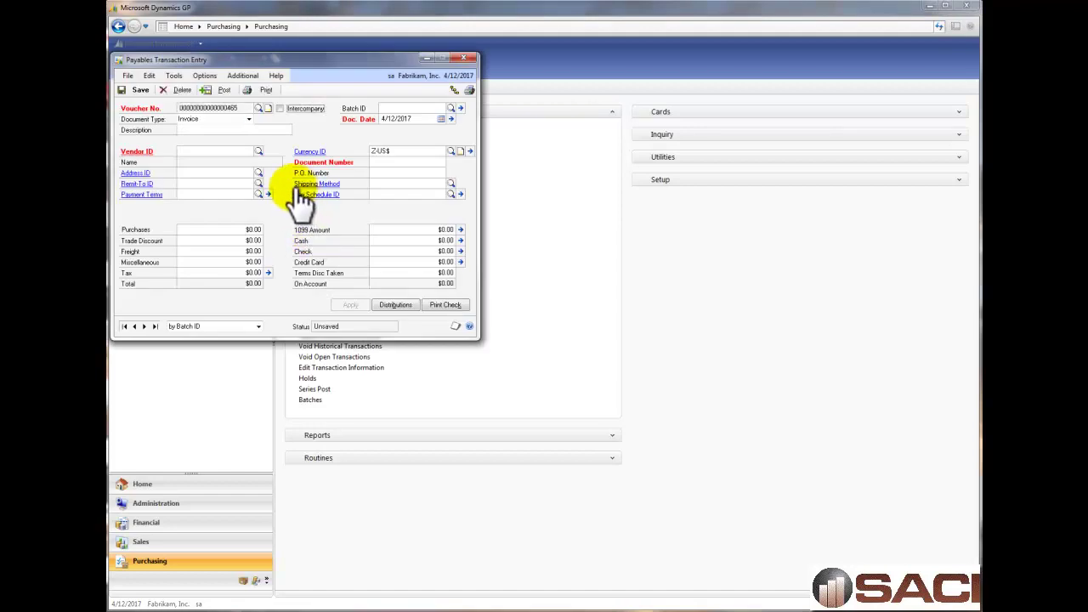
type("TEST")
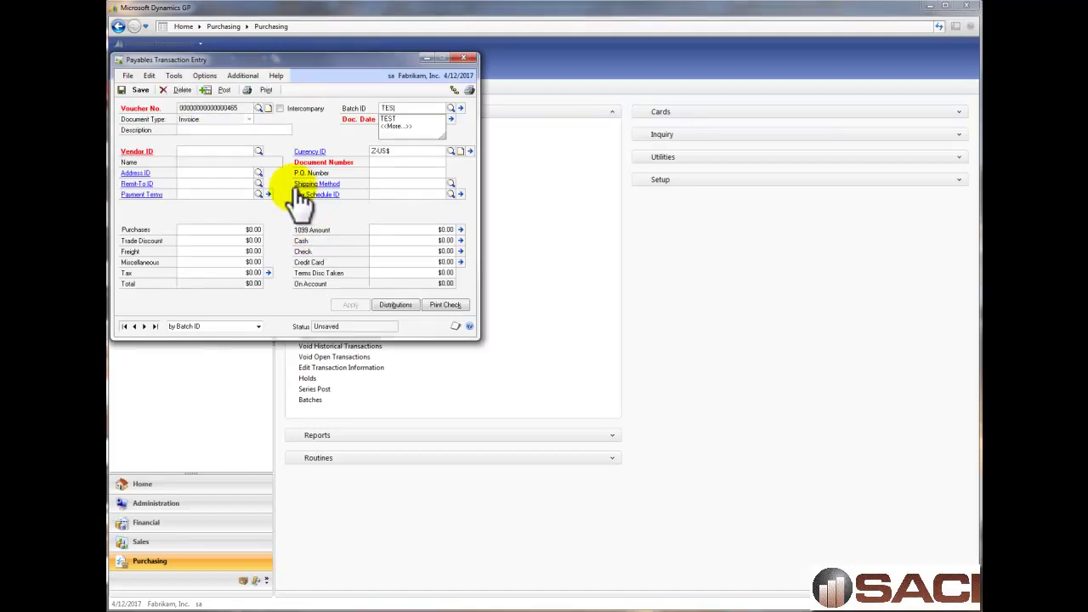
left_click(292, 189)
key("Return")
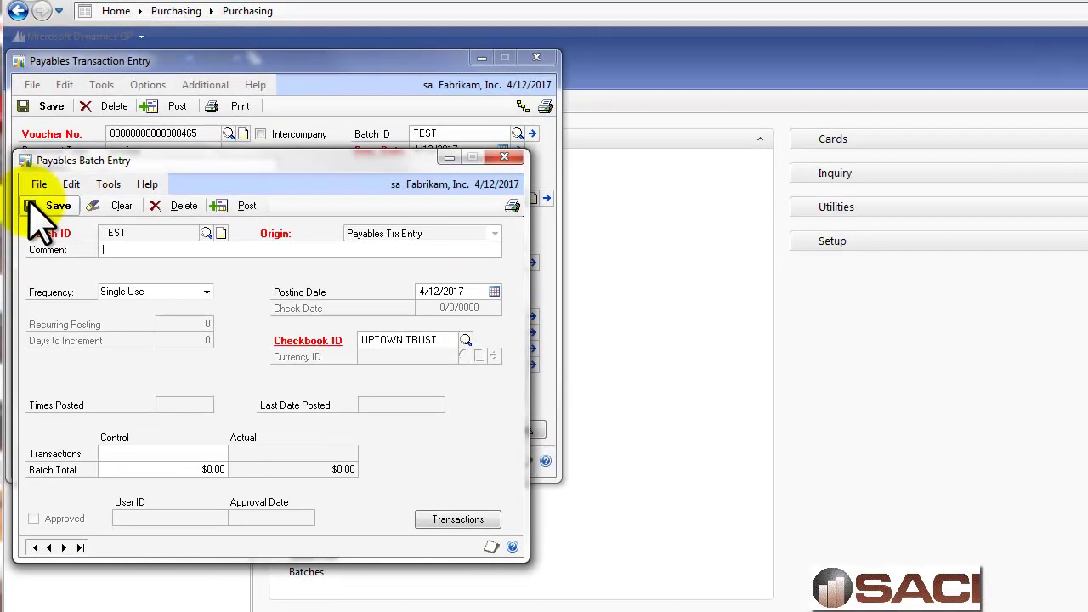
left_click(126, 173)
Enter a $675.00 invoice for vendor A Travel Company (ACETRAVE0001) and save it.
key("Tab")
key("Tab")
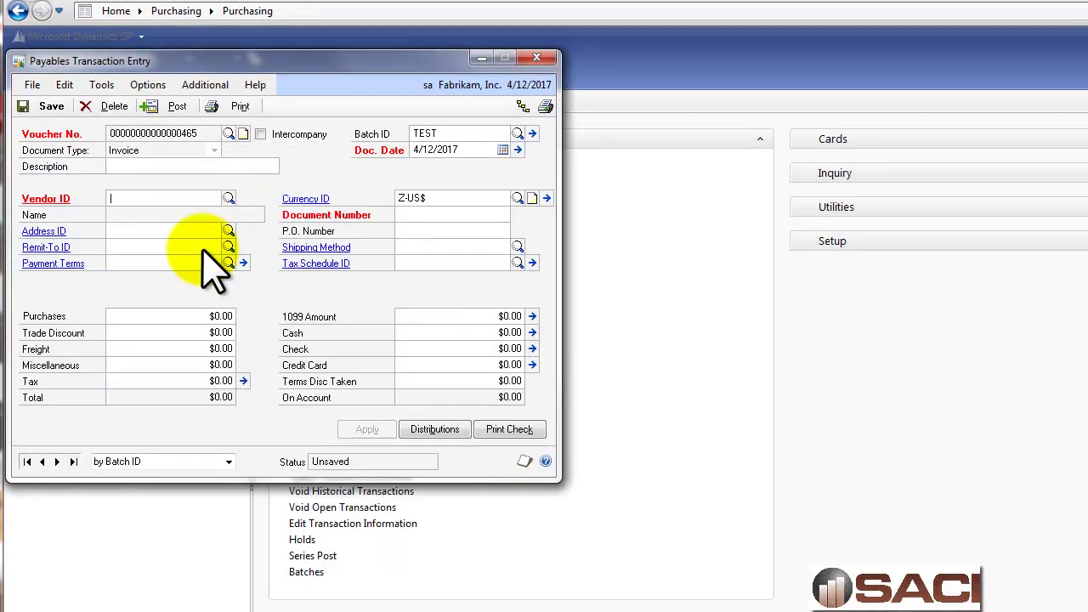
key("ctrl+l")
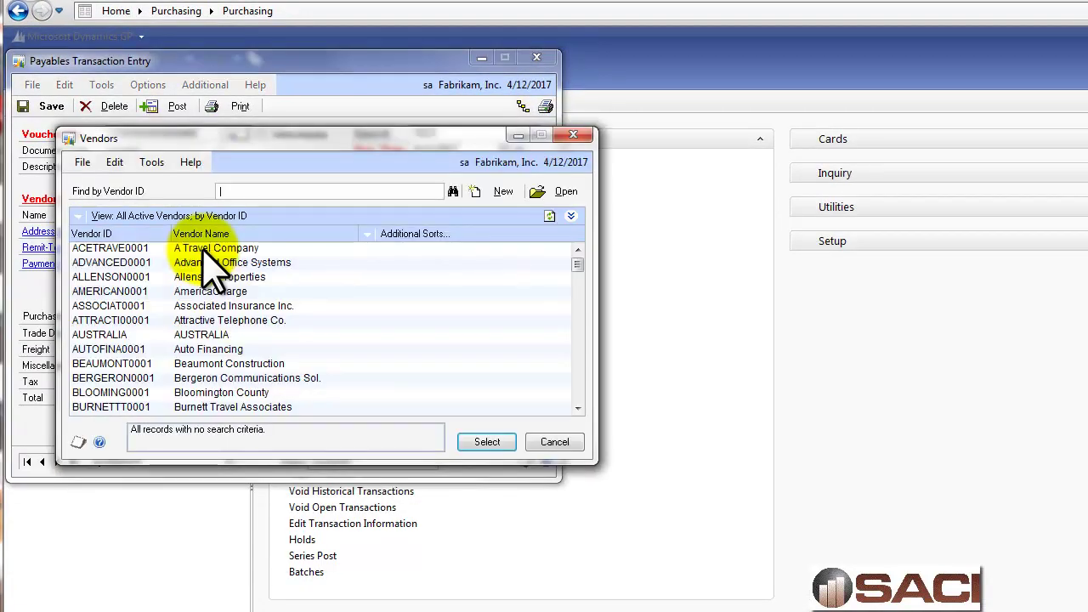
double_click(202, 249)
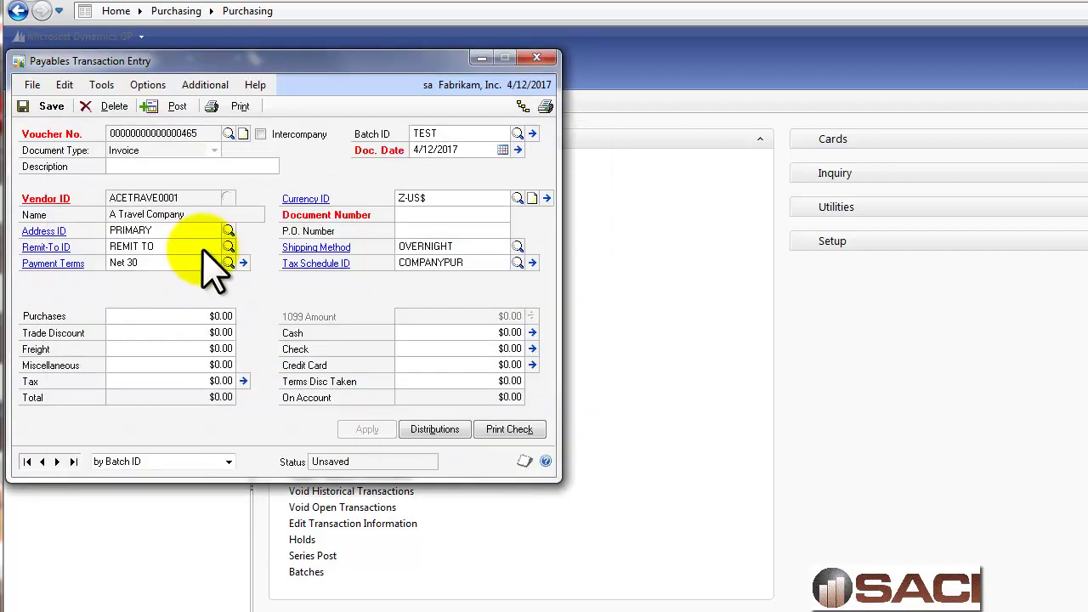
key("Tab")
key("Tab")
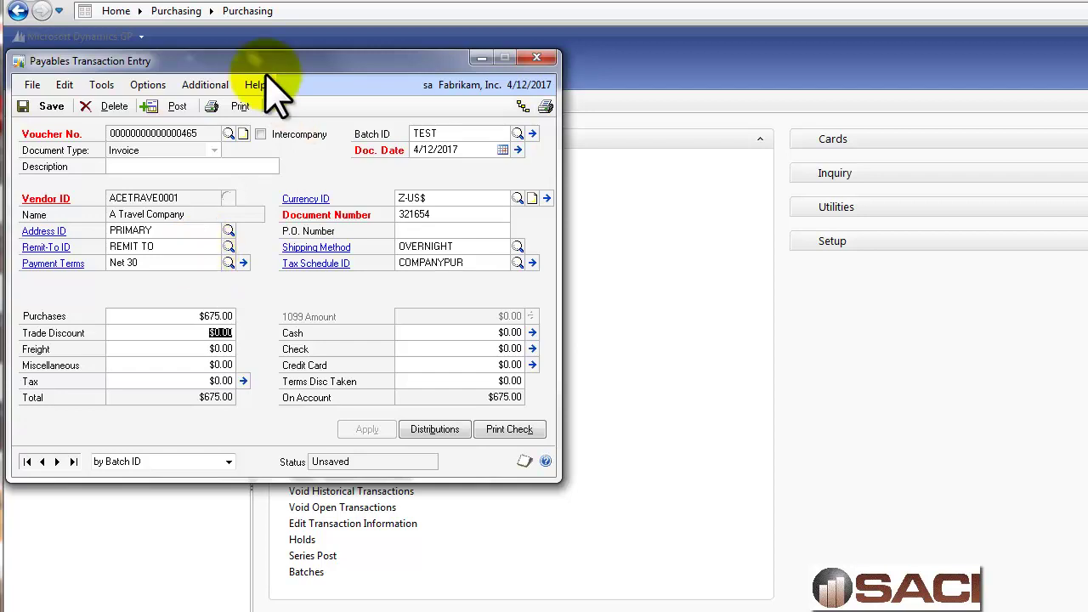
left_click(34, 107)
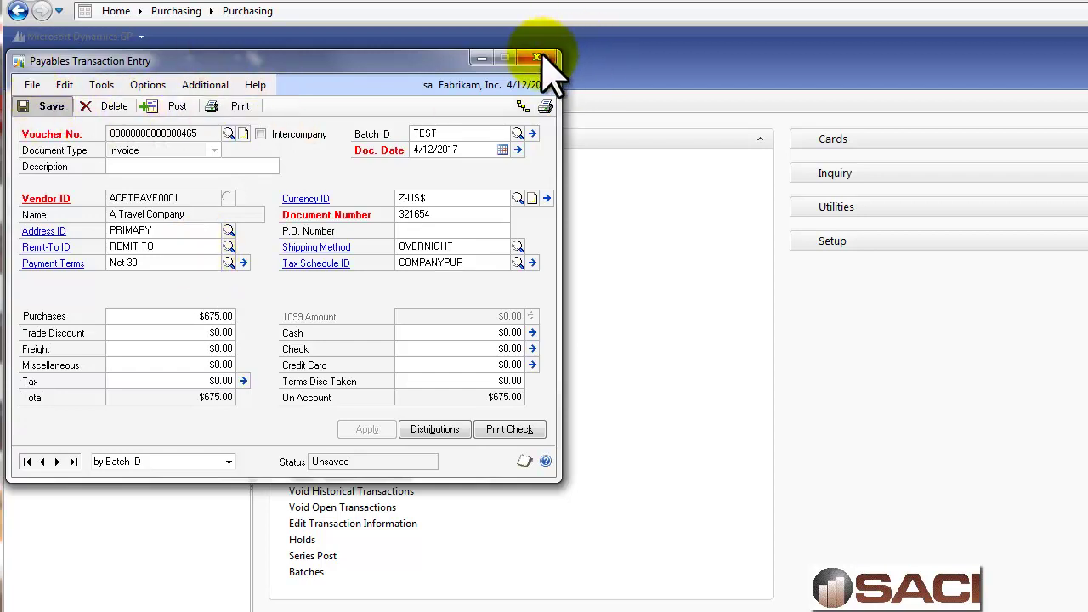
Post the TEST batch, cancelling every posting report prompt.
left_click(532, 134)
left_click(537, 58)
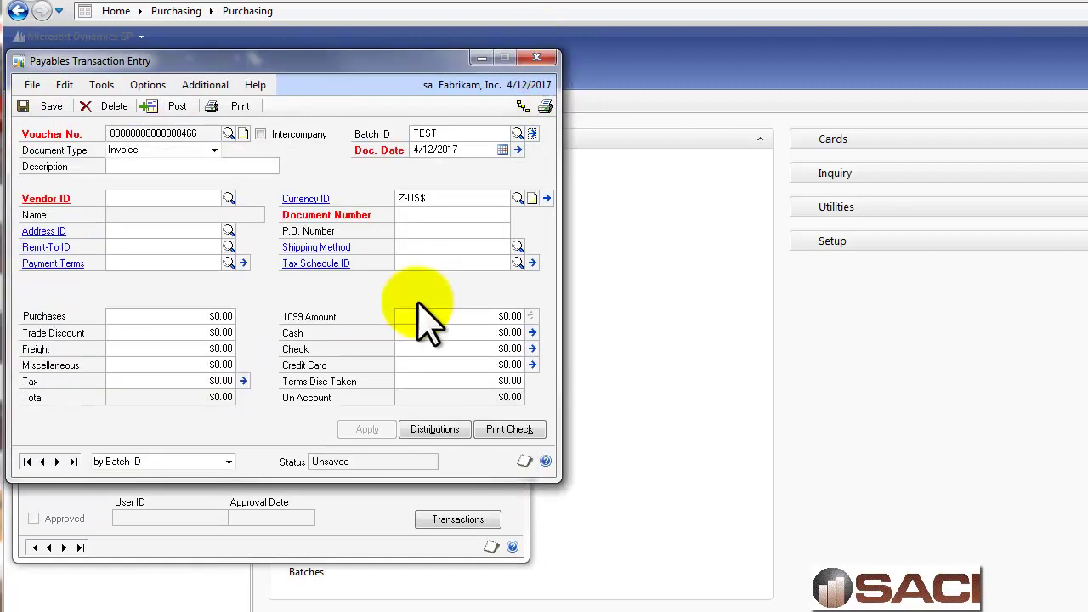
left_click(245, 209)
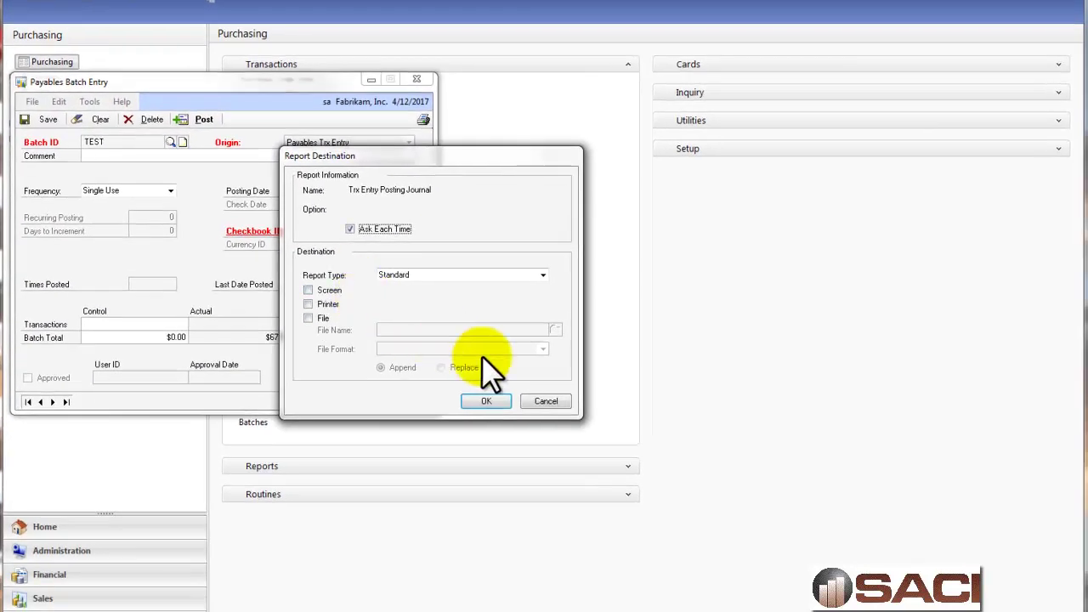
left_click(566, 425)
left_click(566, 425)
left_click(551, 403)
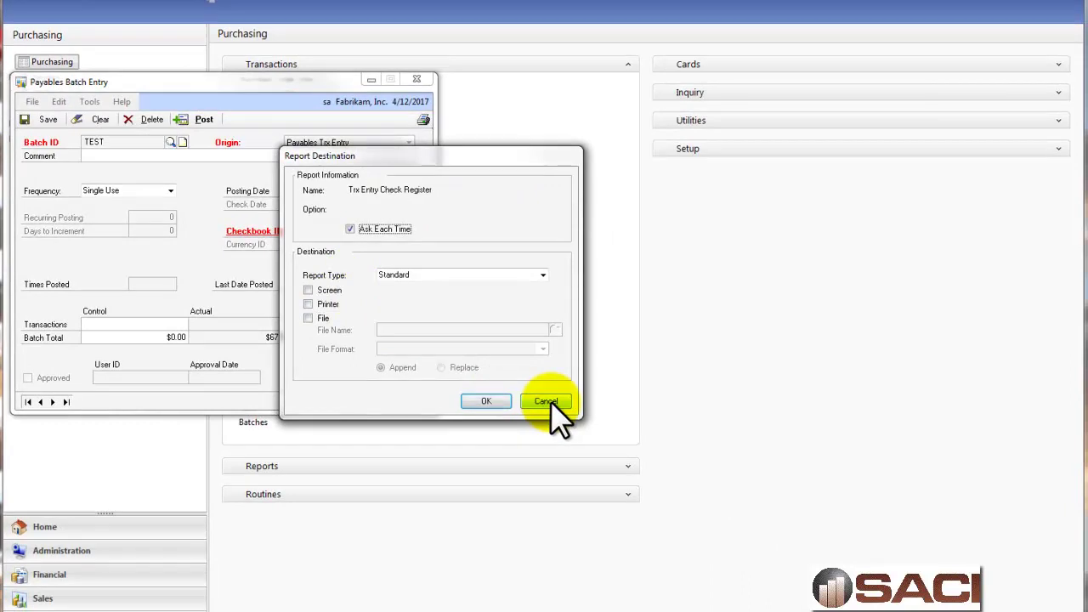
left_click(551, 403)
left_click(551, 403)
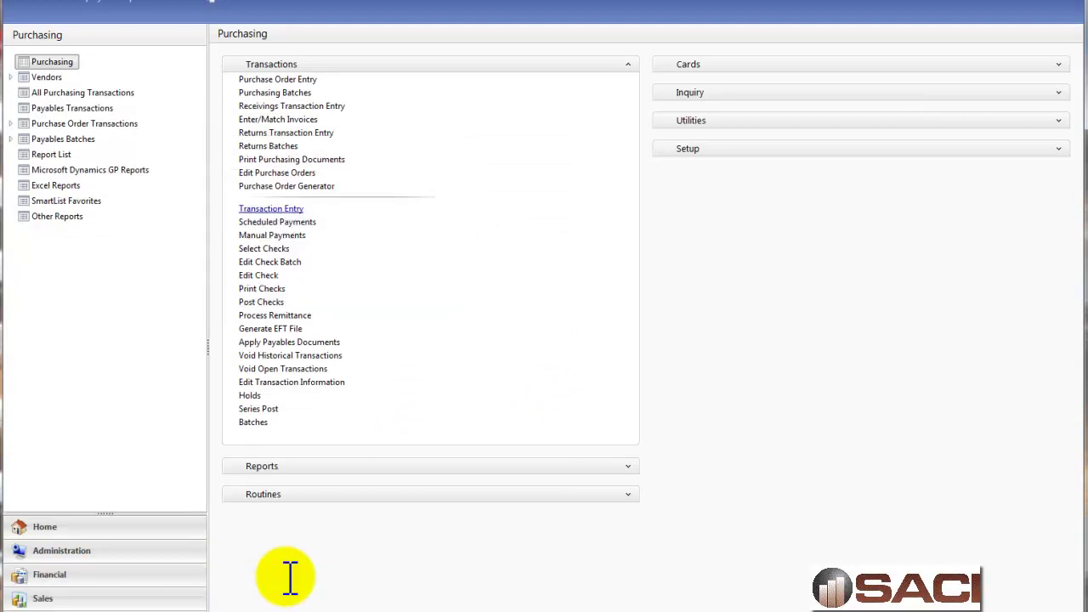
left_click(551, 403)
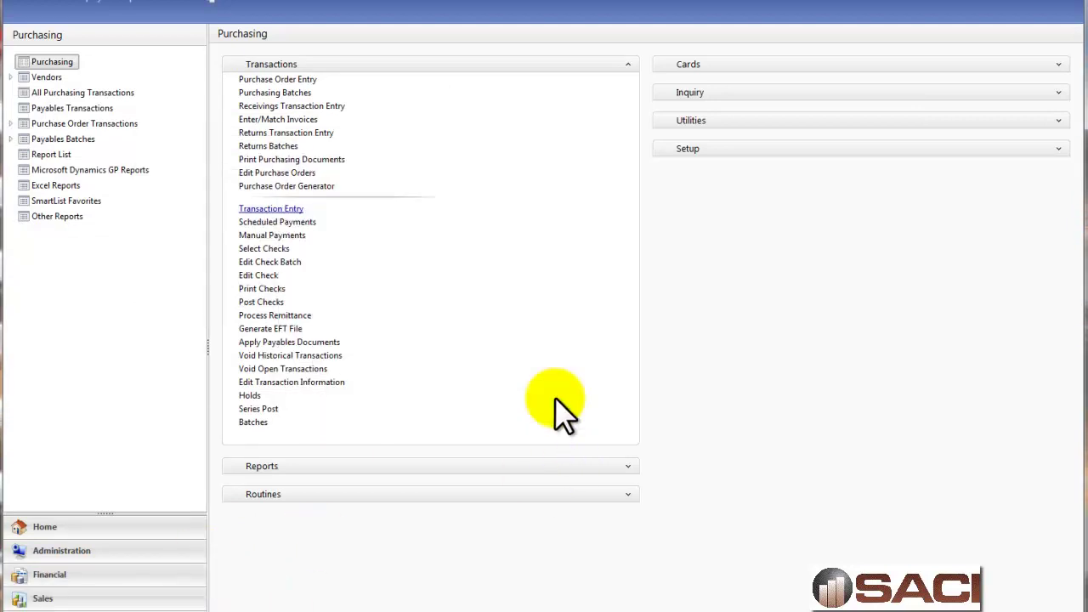
Open the PMTRX batch in General Ledger Batch Entry and view its transactions.
left_click(92, 572)
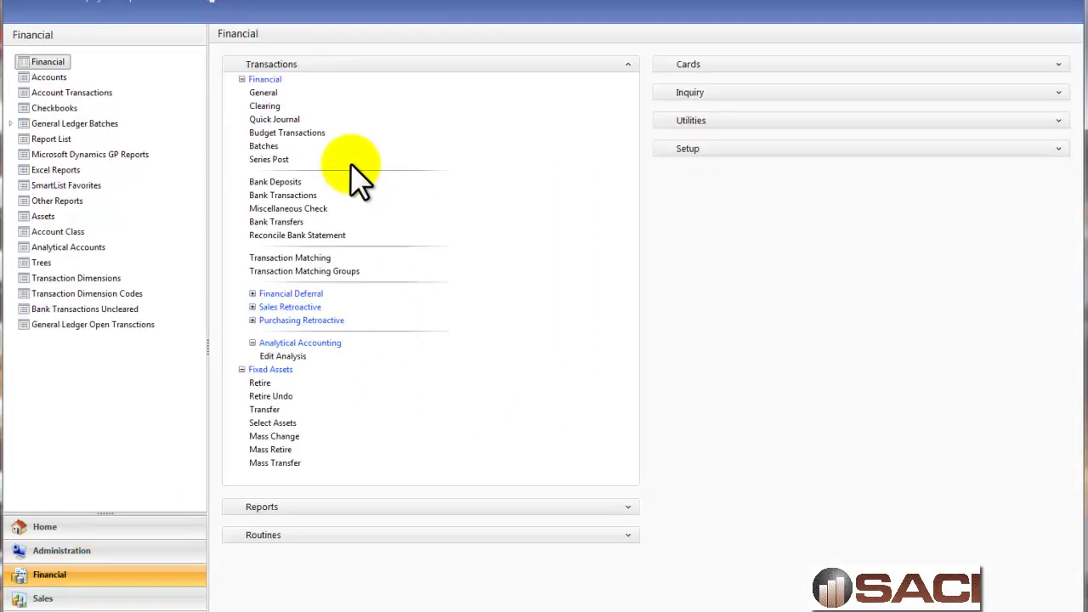
left_click(265, 147)
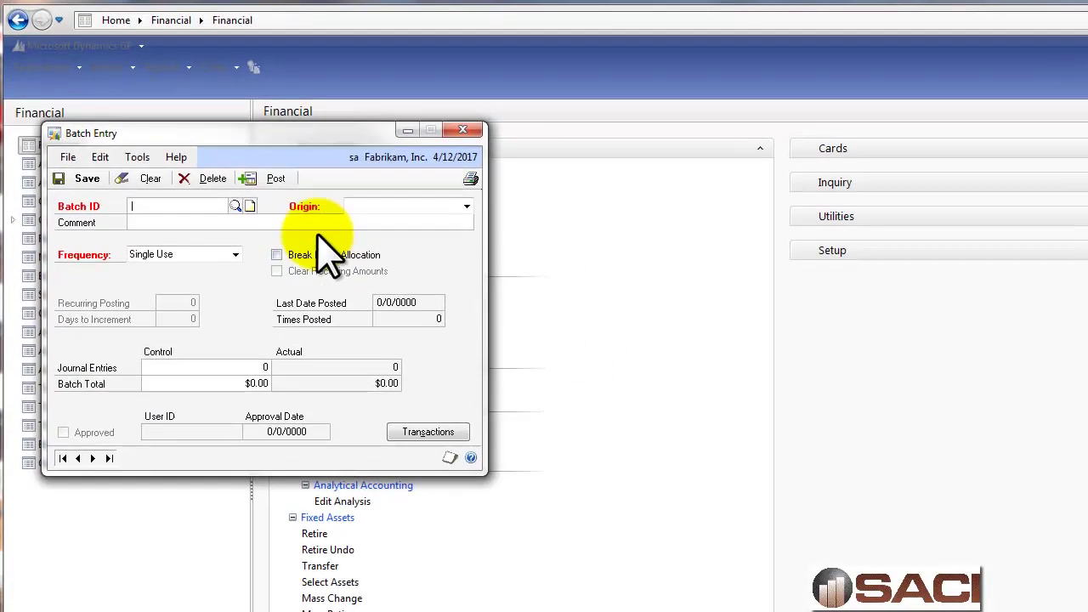
left_click(236, 205)
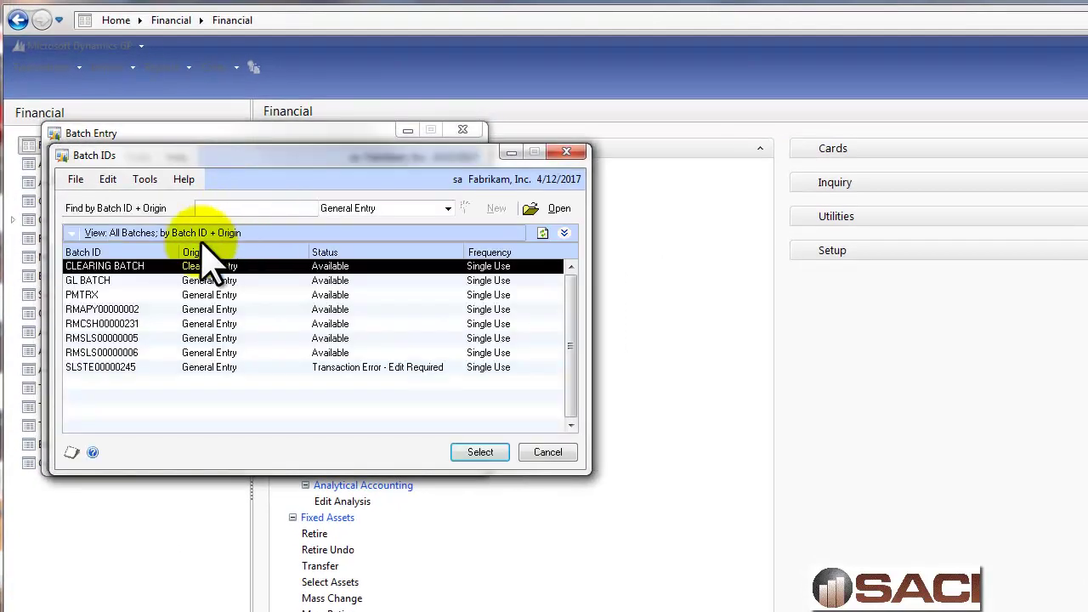
double_click(151, 295)
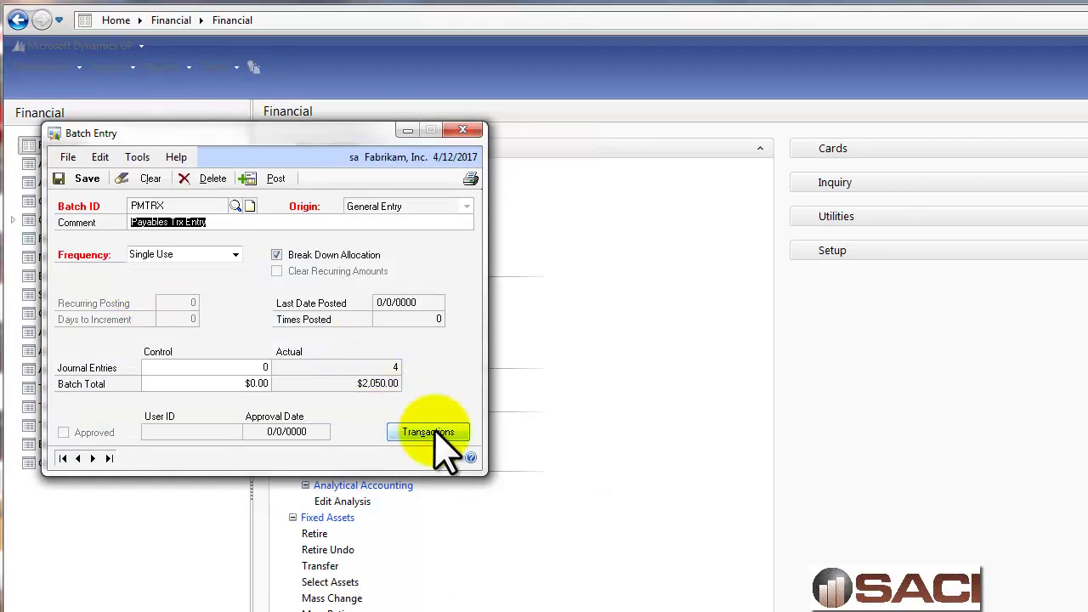
left_click(435, 433)
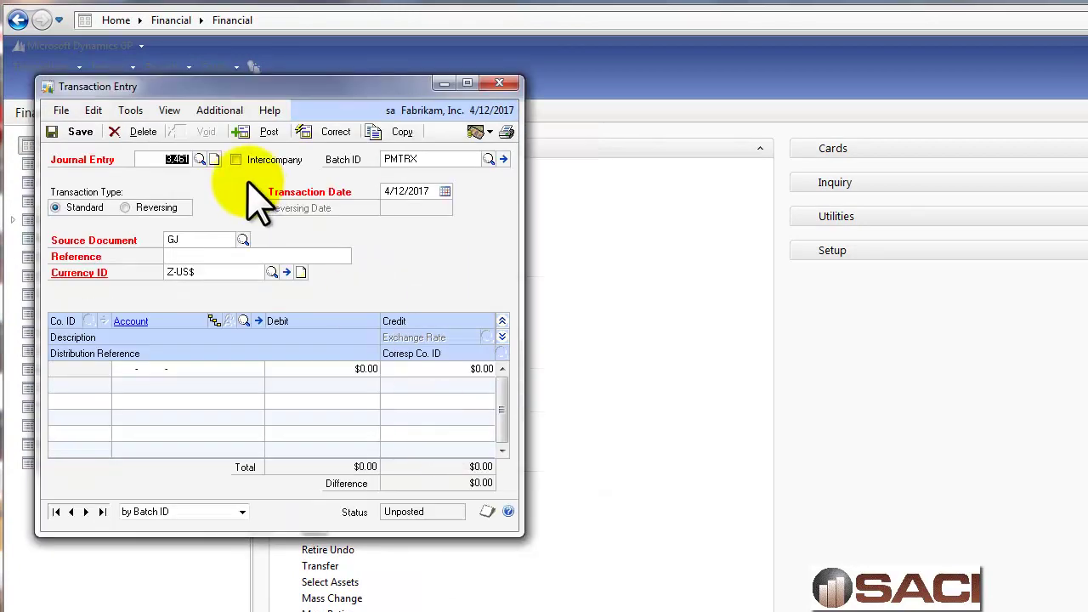
Open journal entry 3,460, debiting 400-6520-00 and crediting 000-2100-00 for $675.00.
left_click(199, 159)
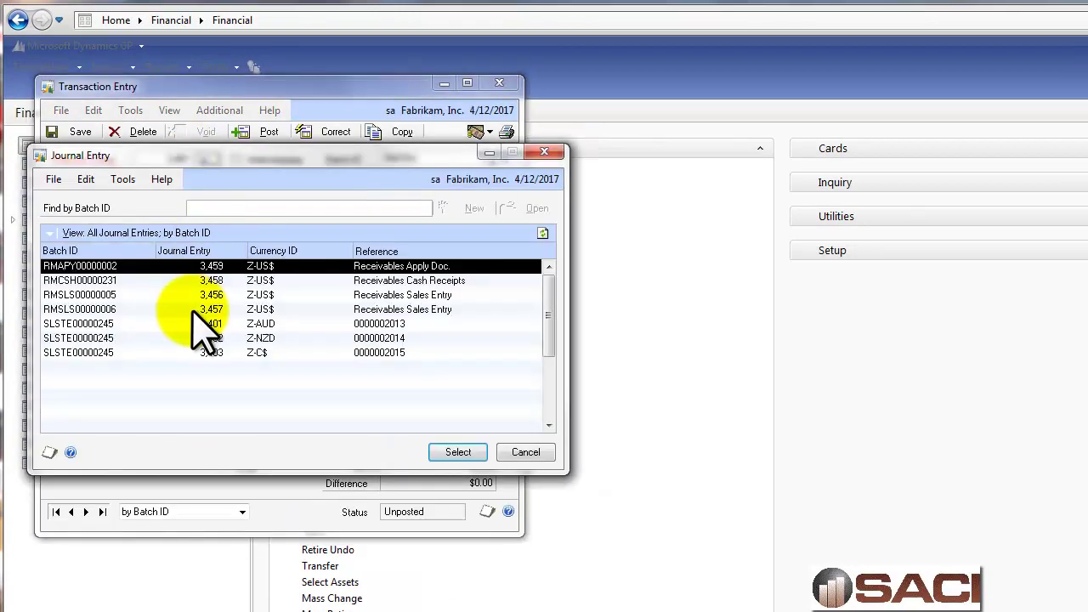
left_click(146, 309)
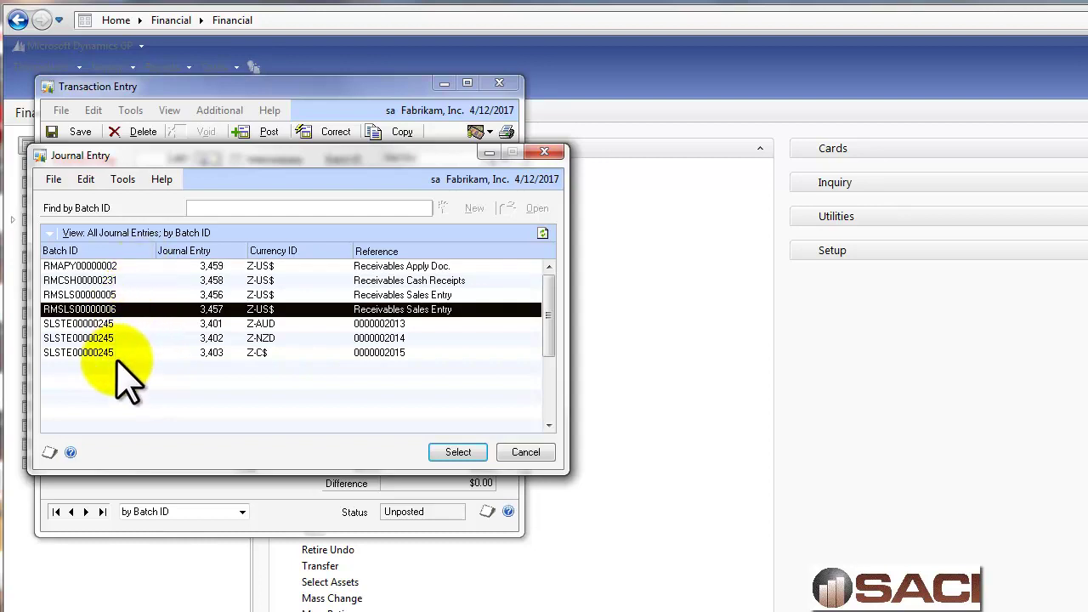
scroll(119, 366, "up", 2)
double_click(85, 323)
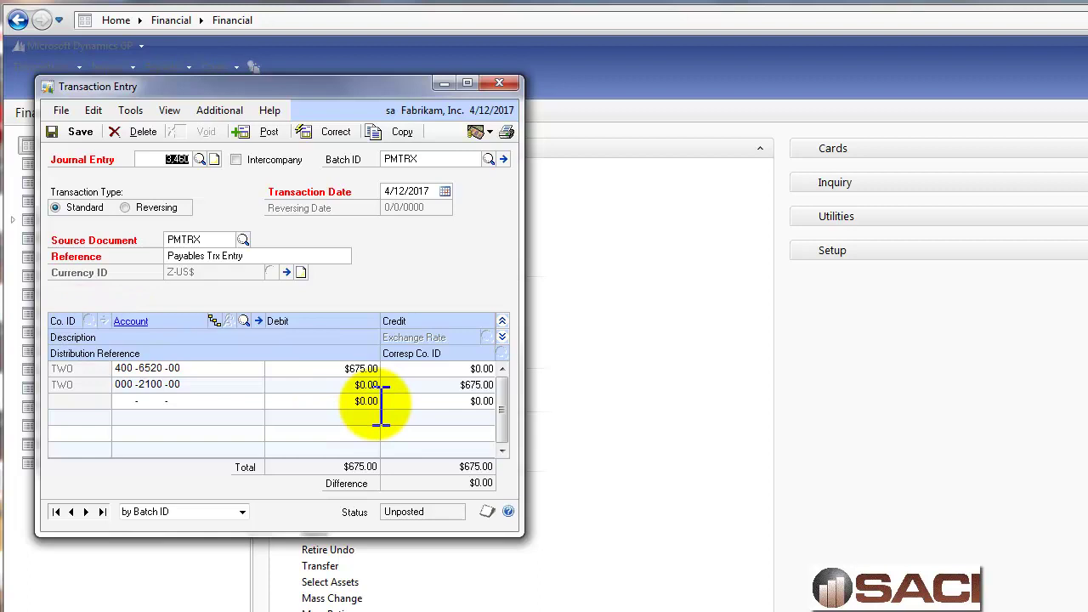
Post the PMTRX batch of 4 entries ($2,050.00), cancelling both posting journals.
left_click(503, 159)
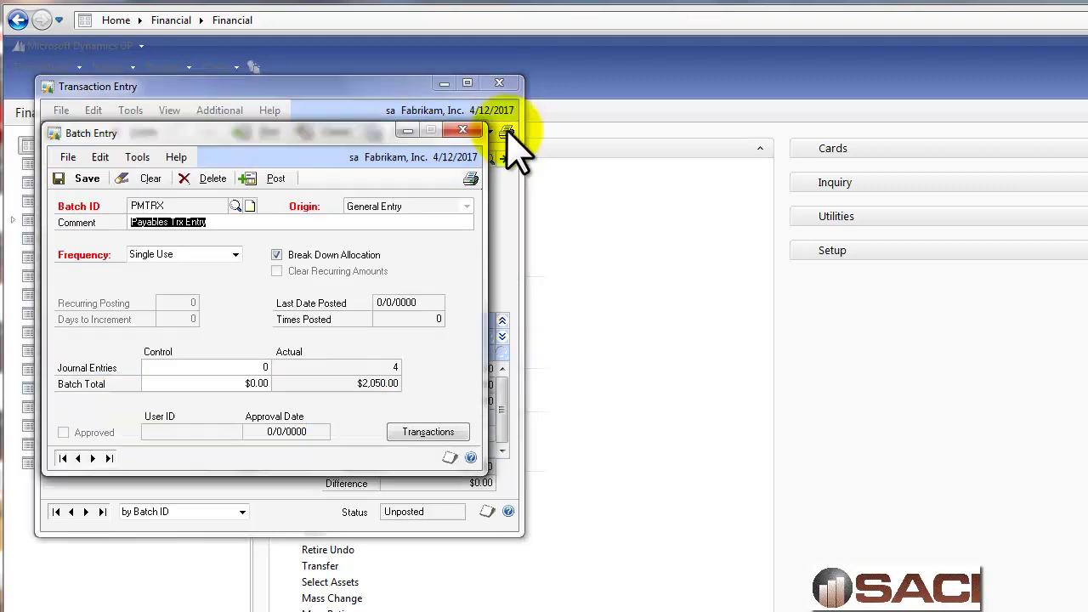
left_click(499, 83)
left_click(275, 178)
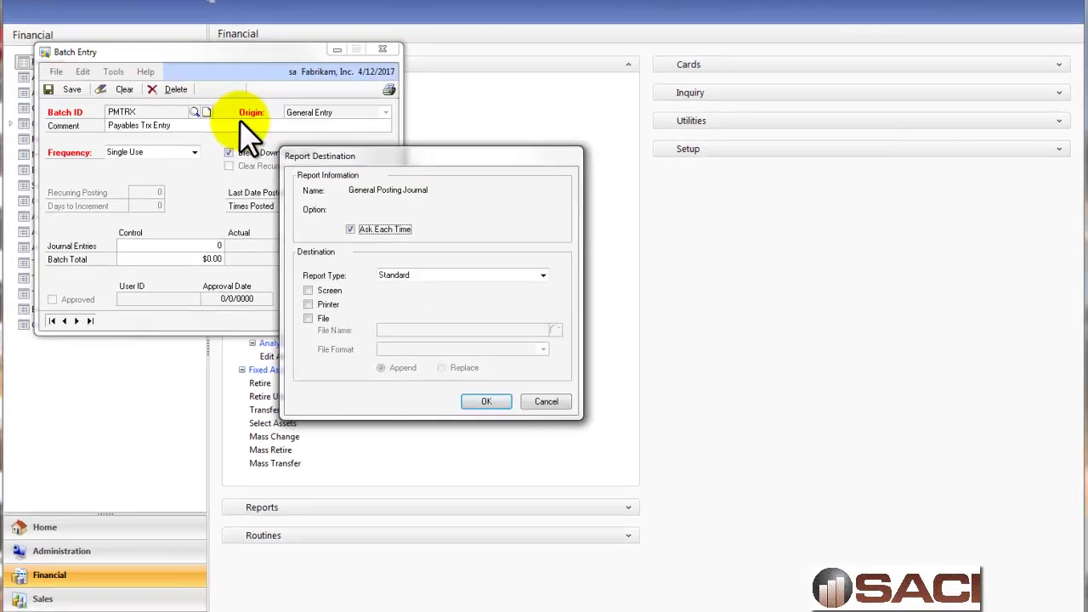
left_click(548, 398)
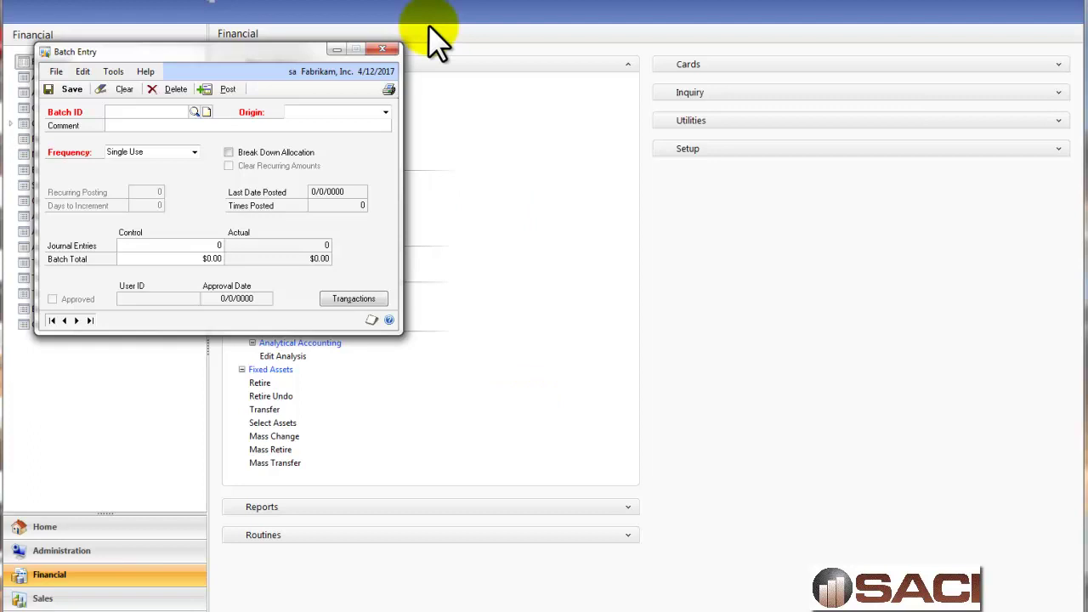
left_click(385, 51)
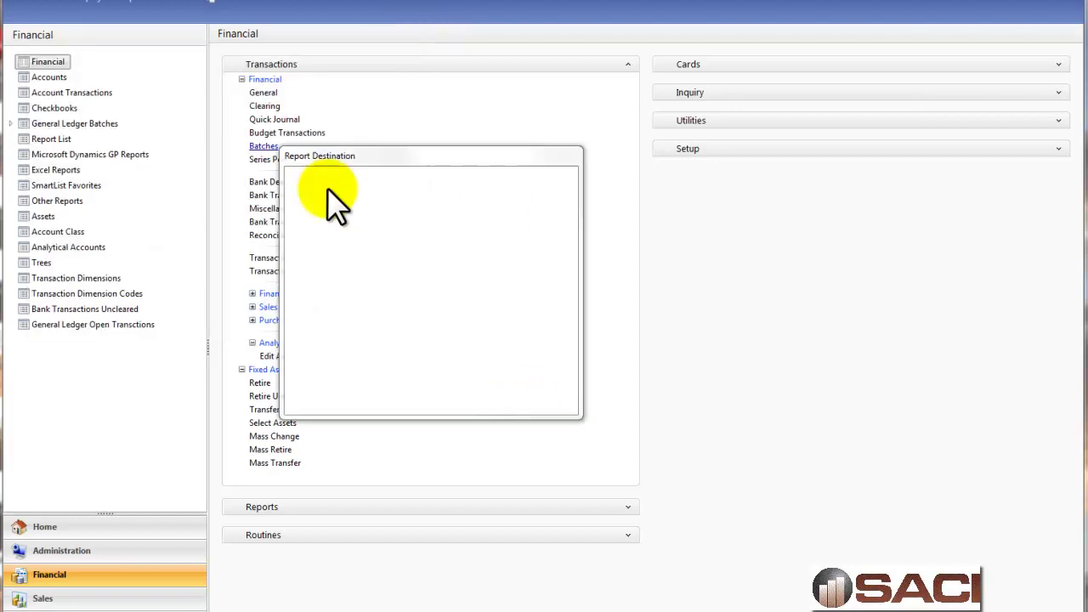
left_click(543, 401)
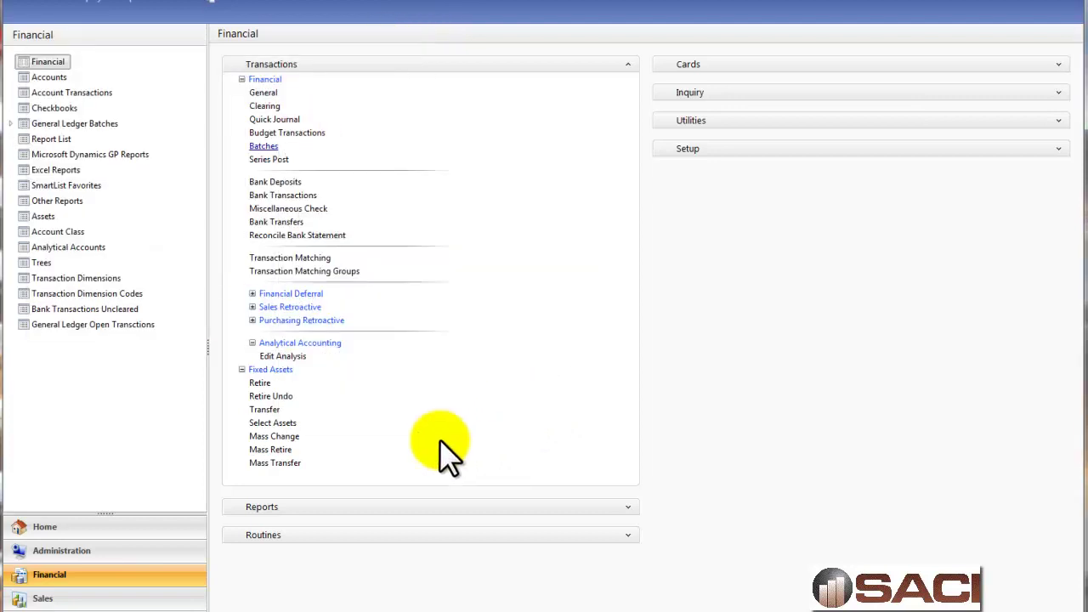
Turn on Post Through General Ledger Files for Purchasing's Payables Trx Entry origin and save it.
left_click(56, 553)
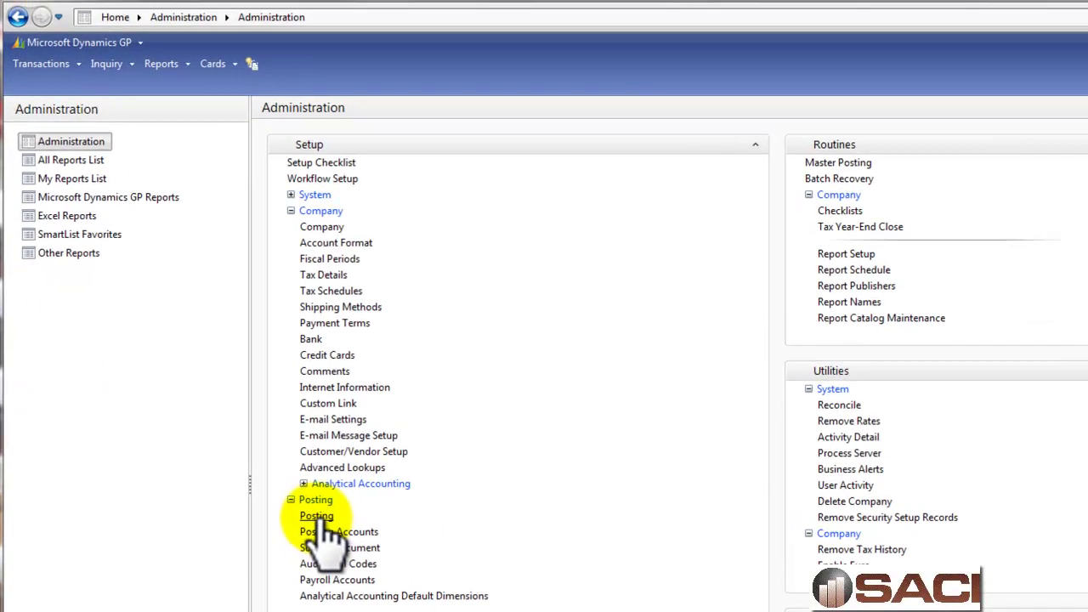
left_click(289, 420)
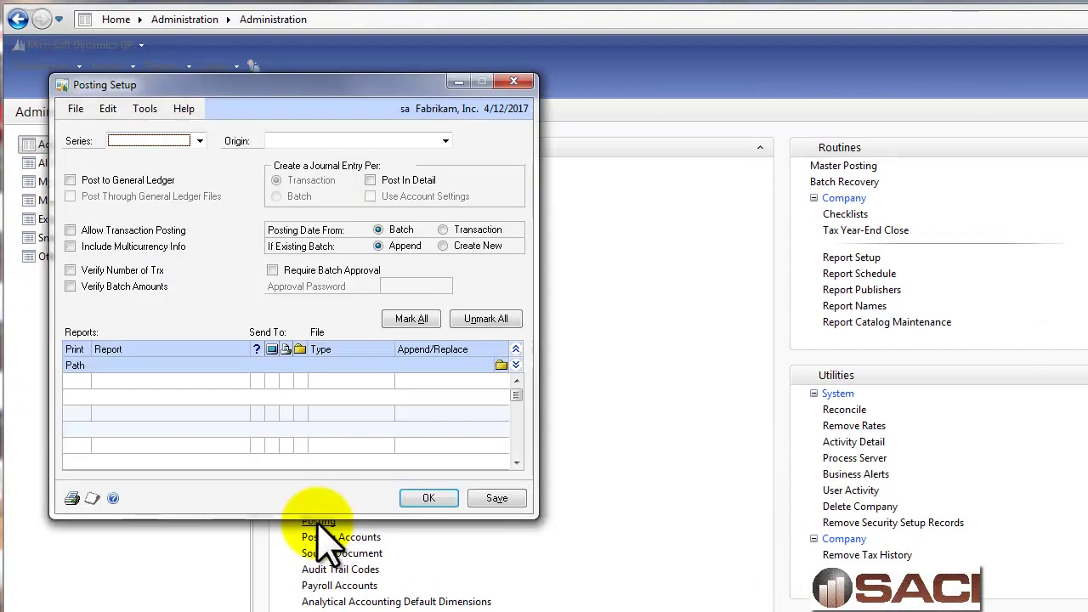
left_click(173, 138)
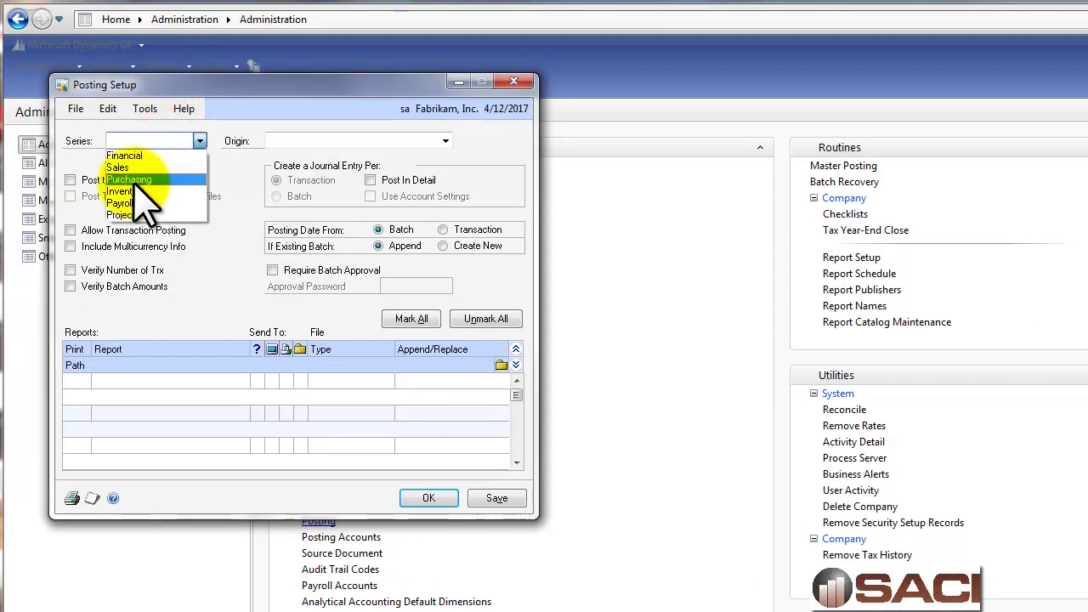
left_click(127, 177)
left_click(291, 141)
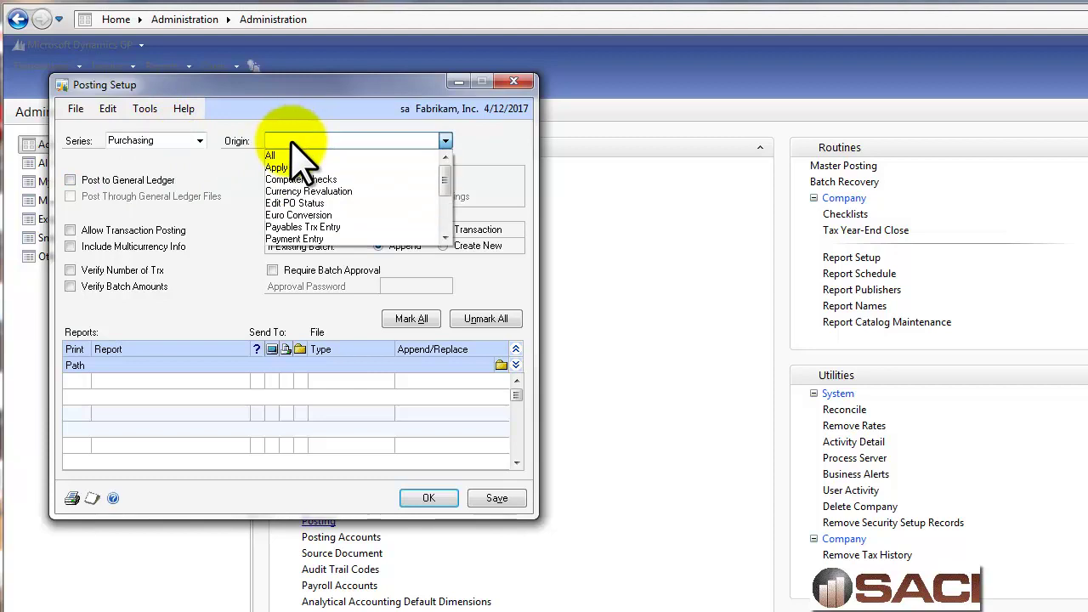
left_click(299, 227)
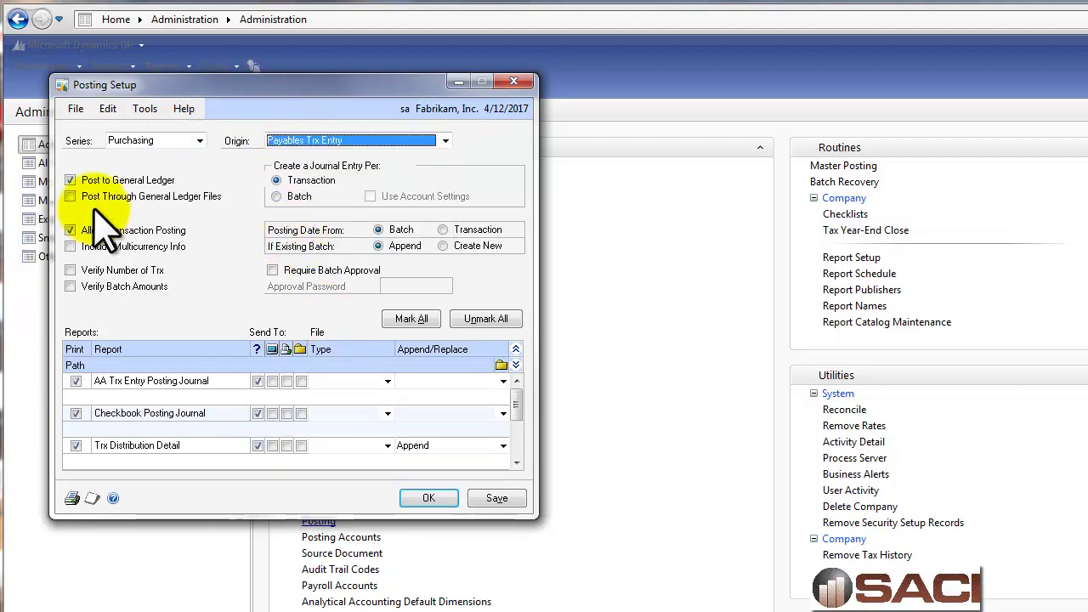
left_click(70, 197)
left_click(498, 500)
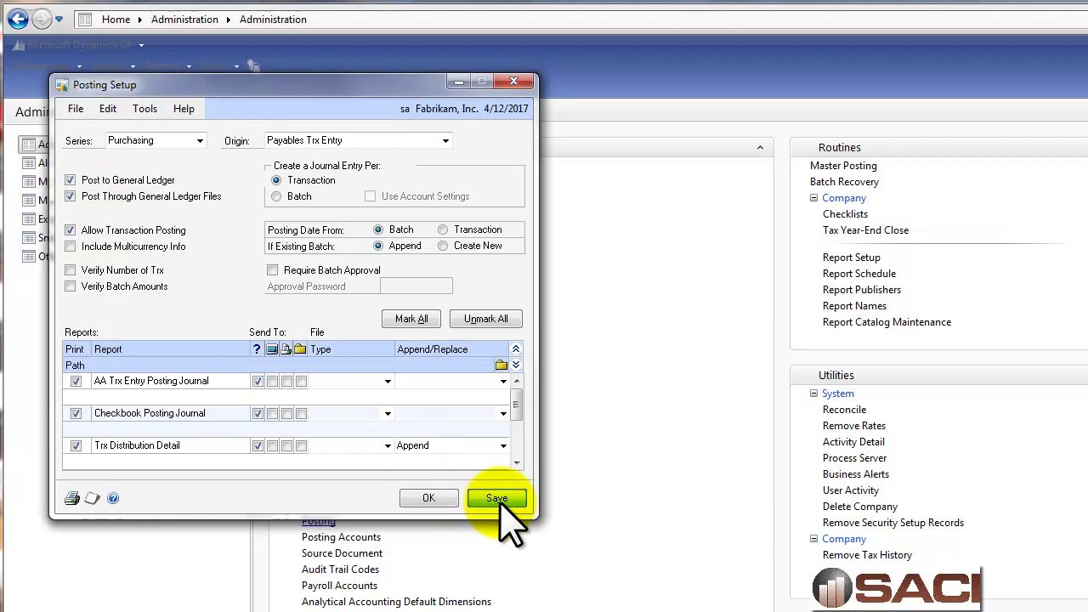
left_click(427, 498)
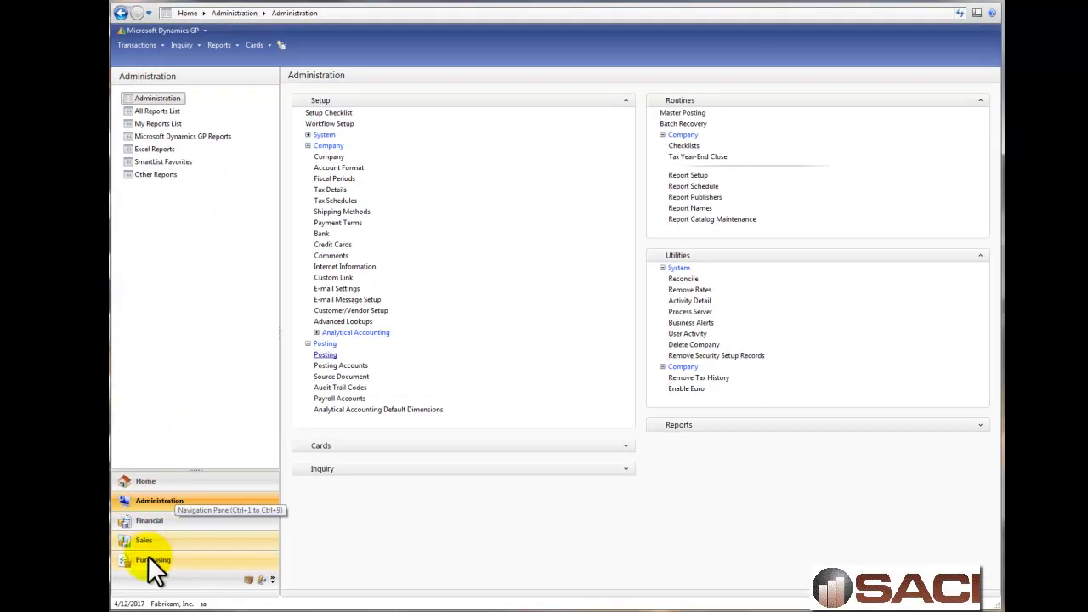
Enter a new A Travel Company invoice with a document number and $775 purchases.
left_click(151, 561)
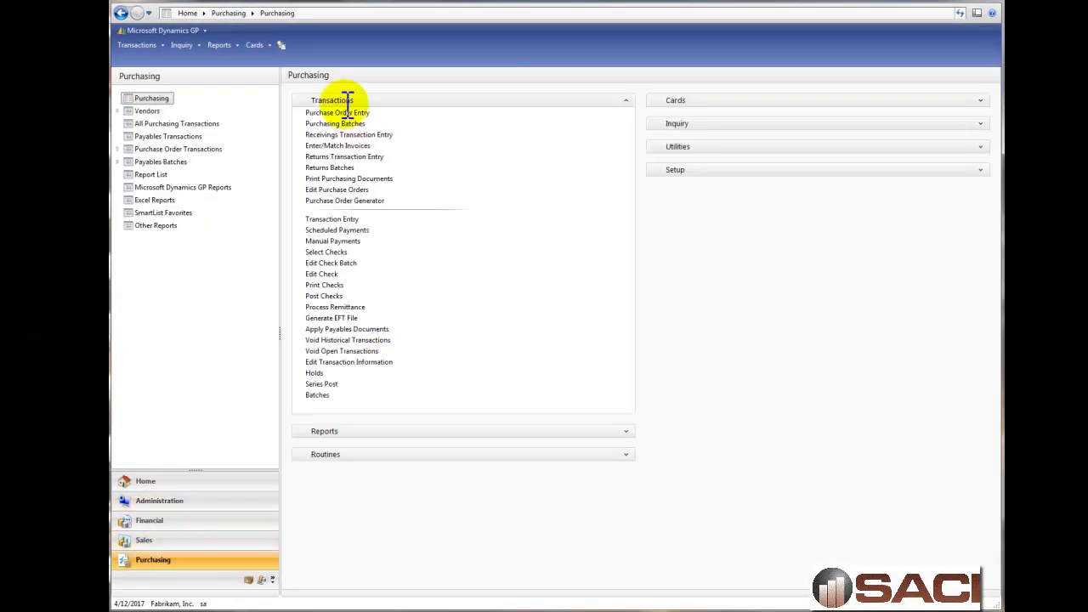
left_click(333, 219)
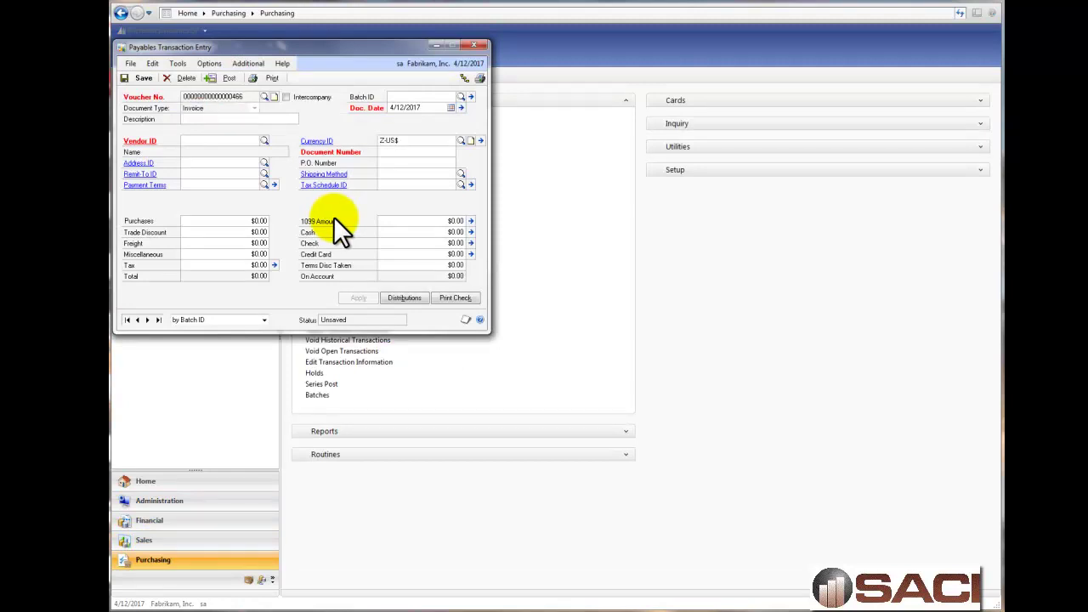
key("ctrl+l")
key("Return")
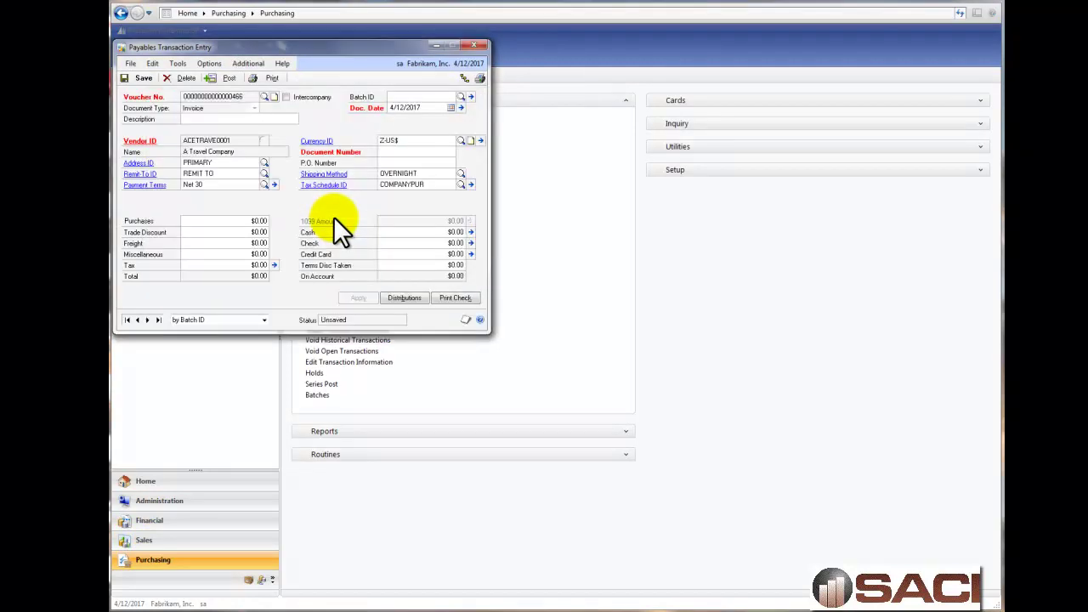
type("6549873")
key("Tab")
key("Tab")
key("Tab")
key("Tab")
type("775")
key("Tab")
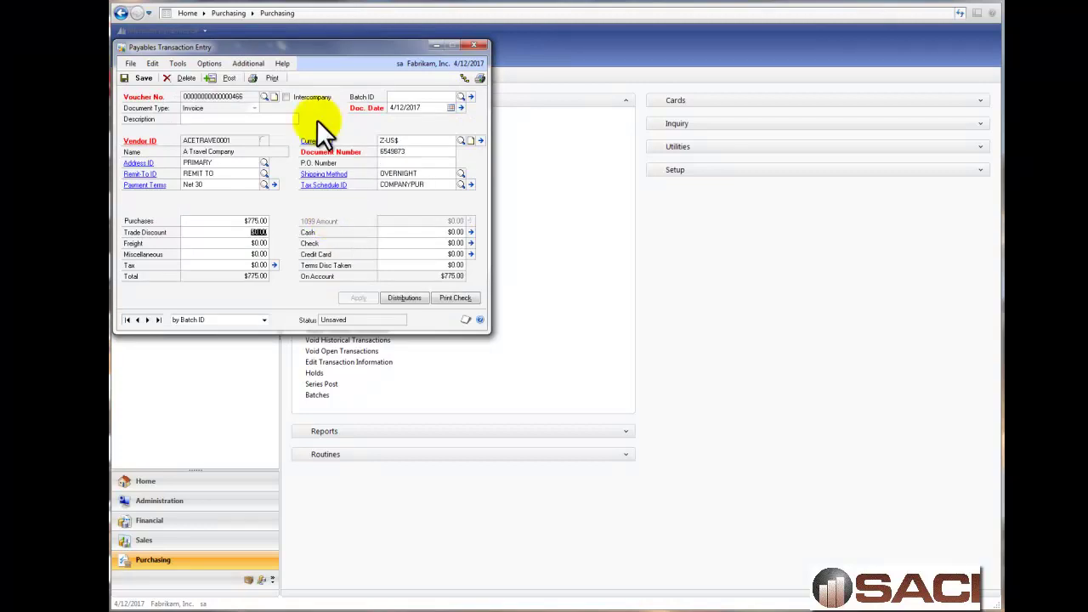
Assign the invoice to a newly created batch TEST and save the batch.
left_click(405, 96)
type("TEST")
key("Tab")
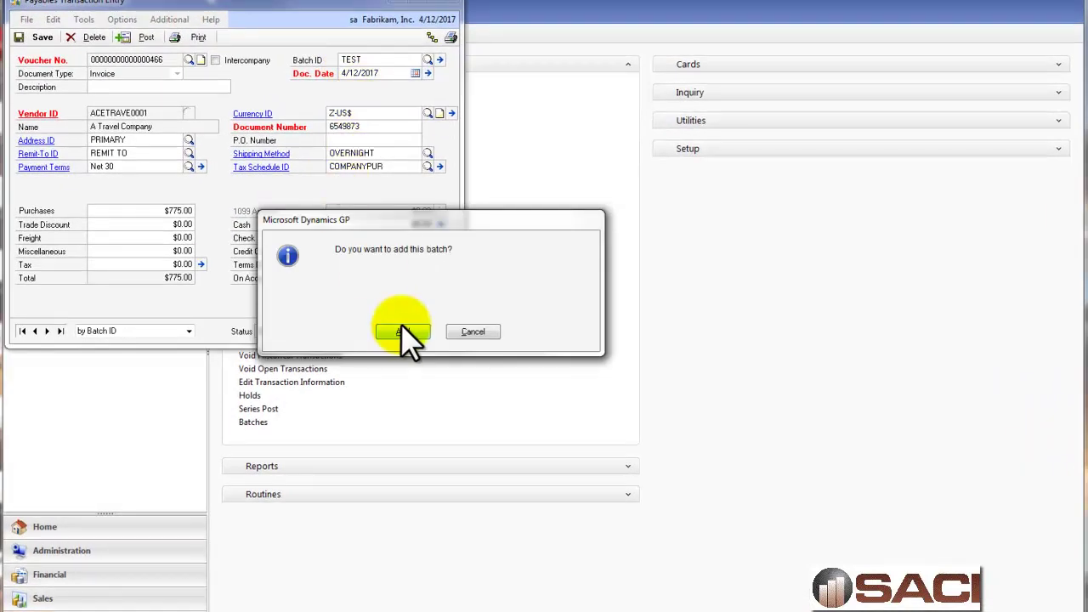
left_click(405, 334)
left_click(30, 118)
left_click(436, 68)
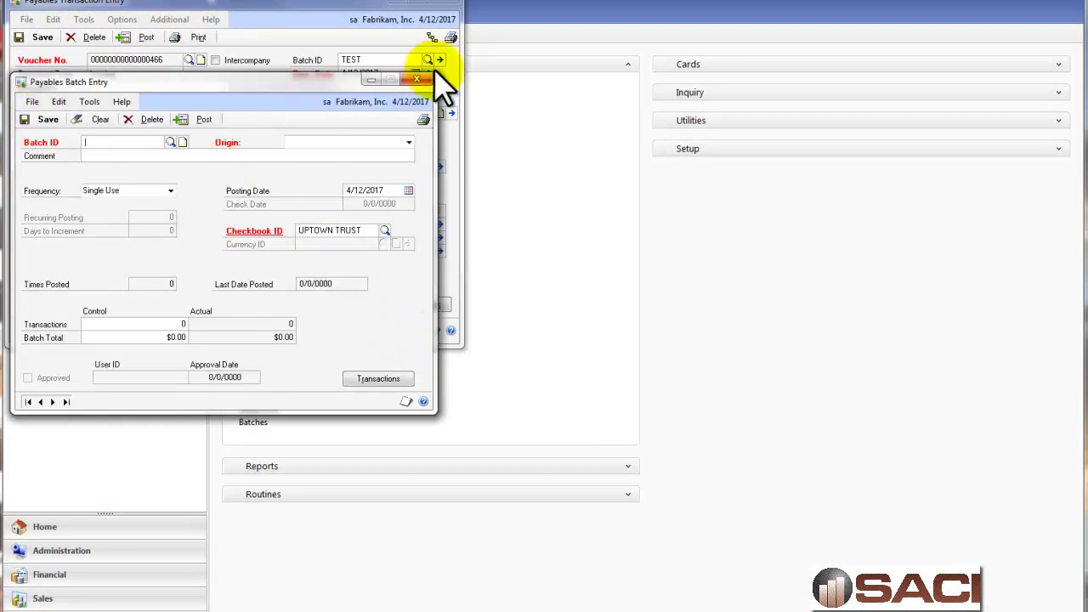
left_click(417, 79)
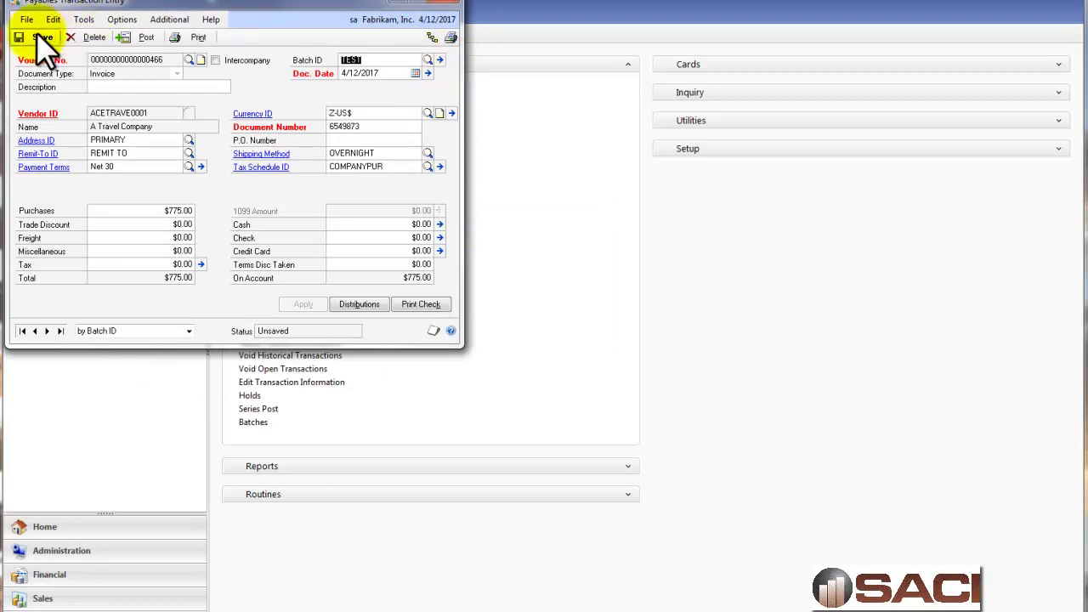
Save the $775 invoice to batch TEST and post the batch, cancelling all seven posting reports.
left_click(42, 38)
left_click(440, 60)
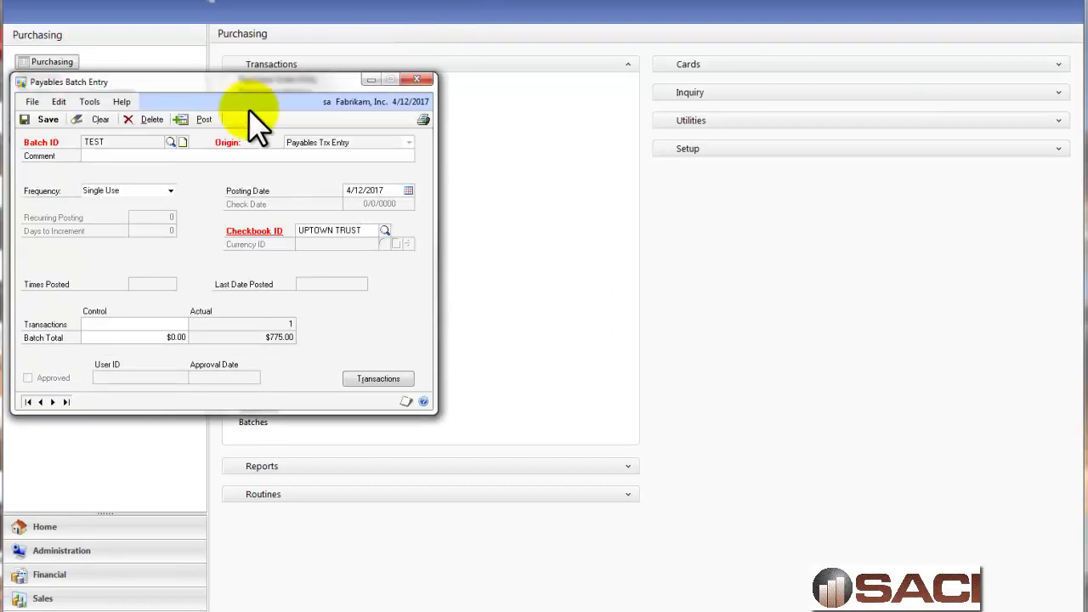
left_click(199, 119)
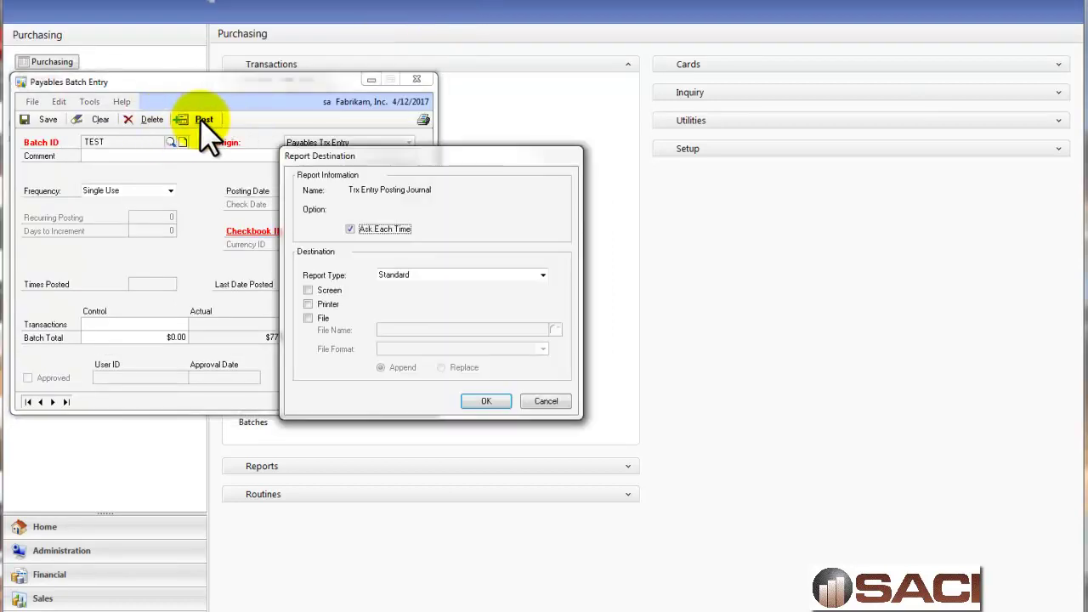
left_click(546, 401)
left_click(546, 401)
left_click(546, 401)
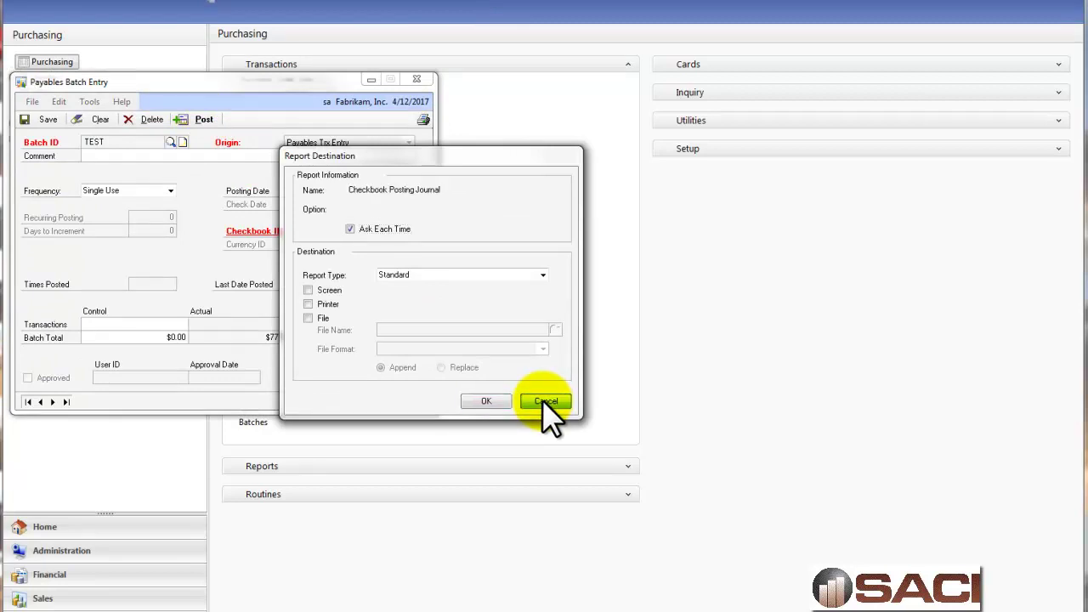
left_click(546, 401)
left_click(544, 402)
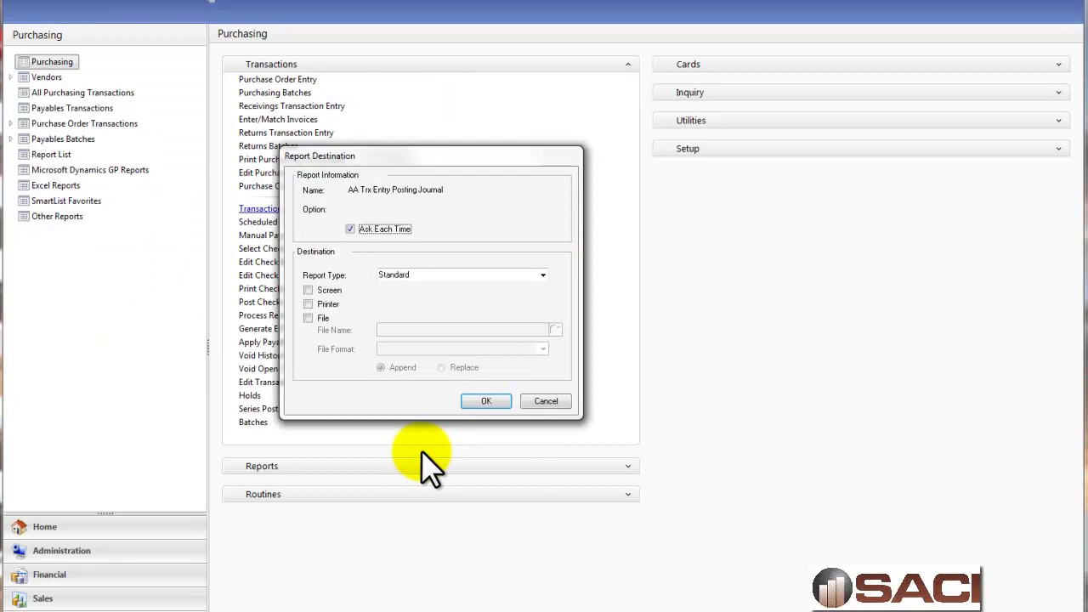
left_click(546, 402)
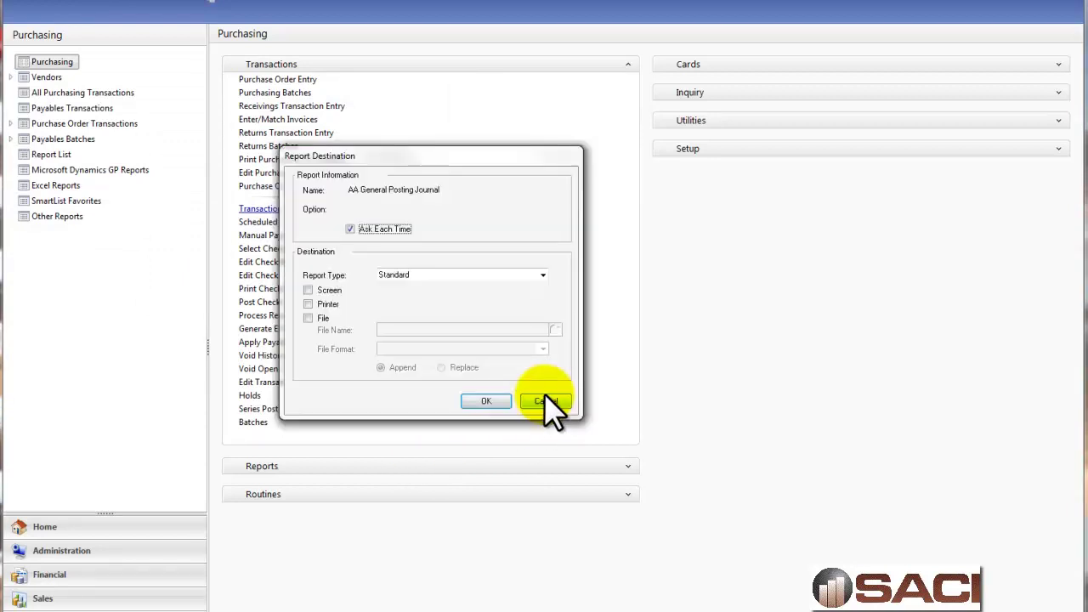
left_click(547, 401)
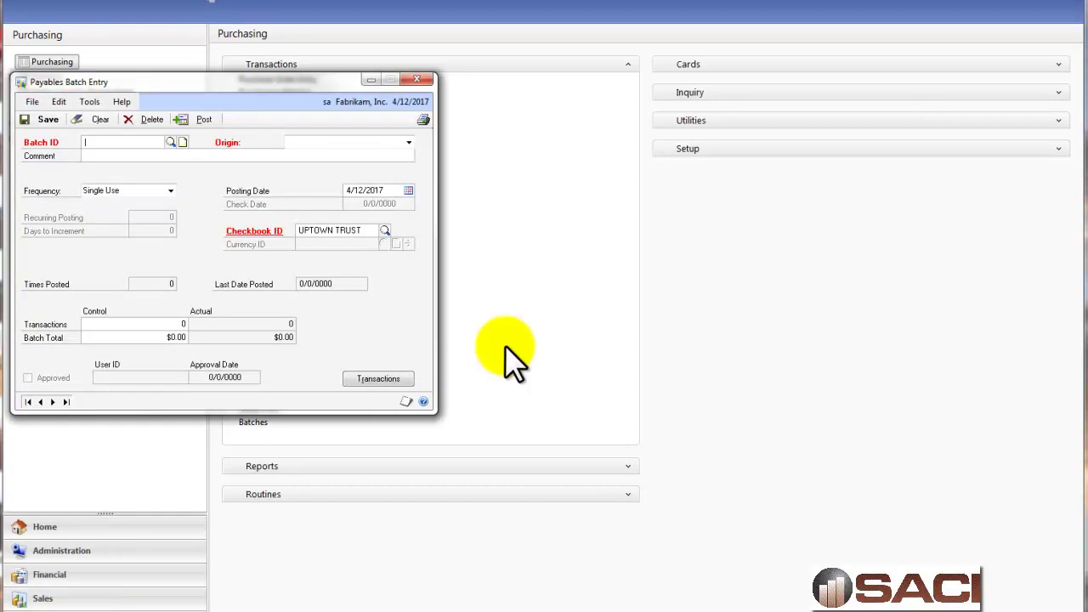
left_click(421, 80)
left_click(68, 575)
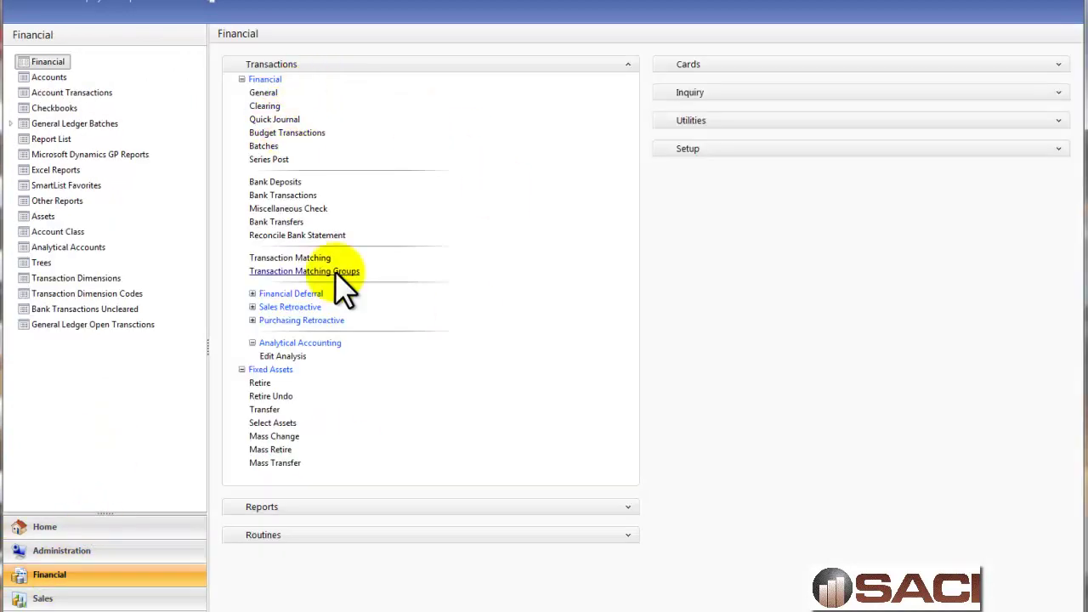
View the latest journal entry, 3,461, in Journal Entry Inquiry to confirm the posted $775.00.
left_click(1061, 94)
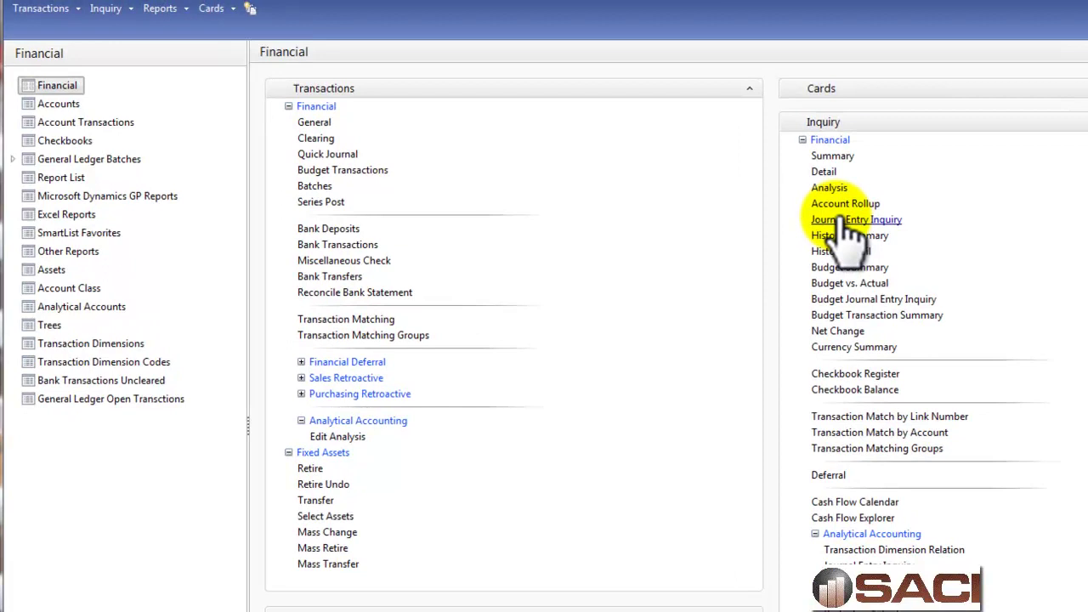
left_click(718, 174)
left_click(102, 494)
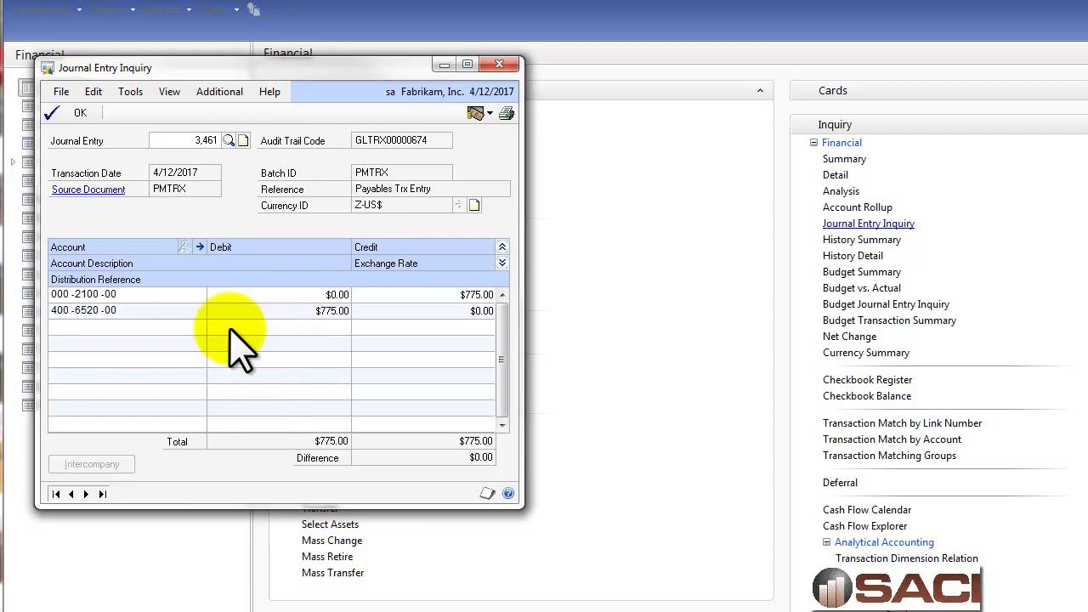
left_click(500, 68)
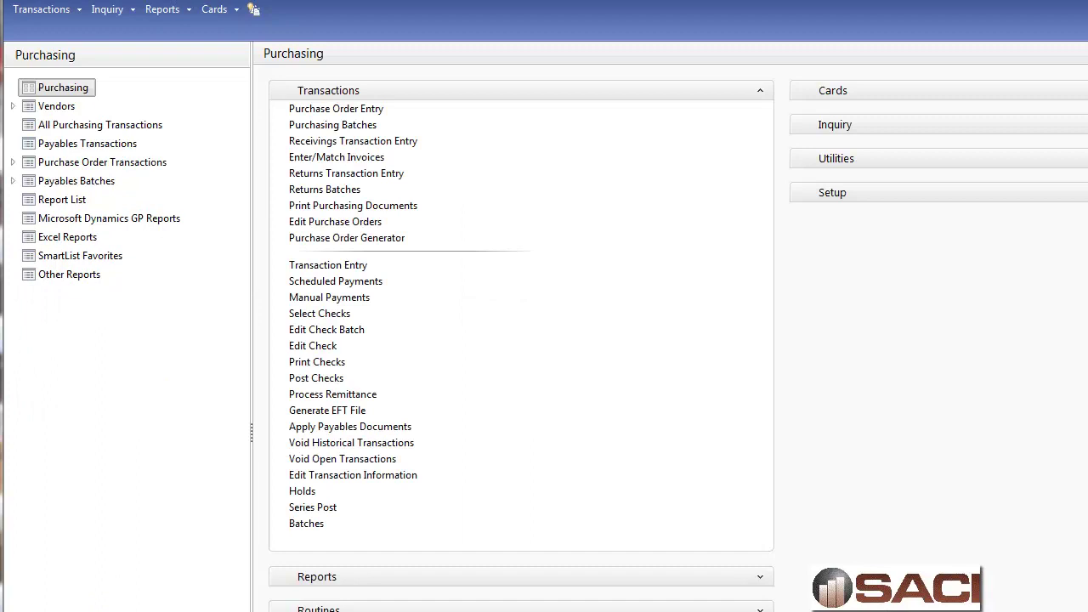
Enter a new $875.00 invoice for vendor A Travel Company (ACETRAVE0001) without a batch.
left_click(294, 265)
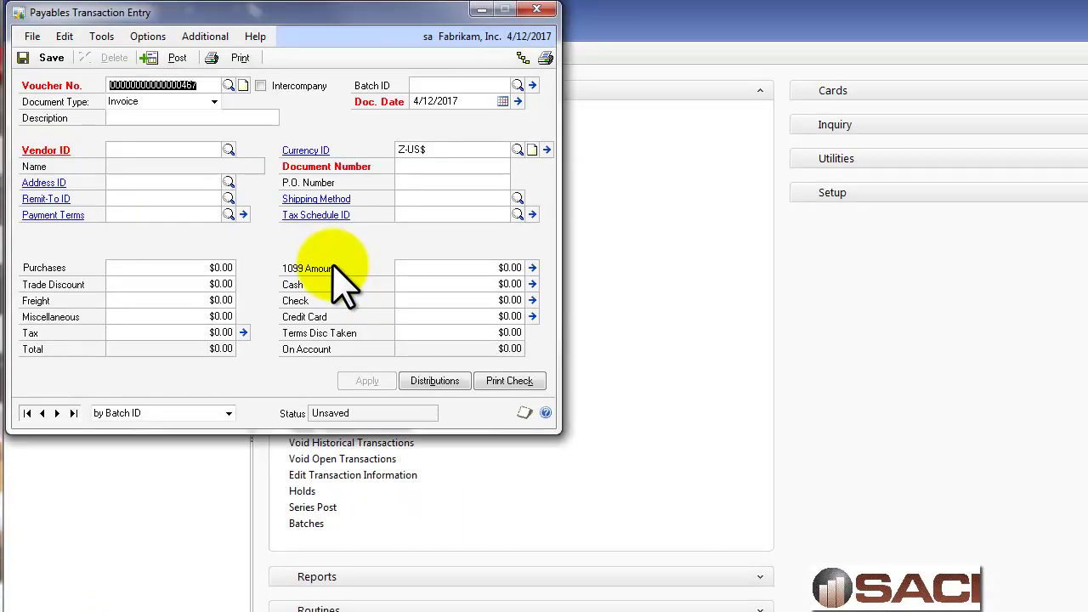
key("Tab")
key("Tab")
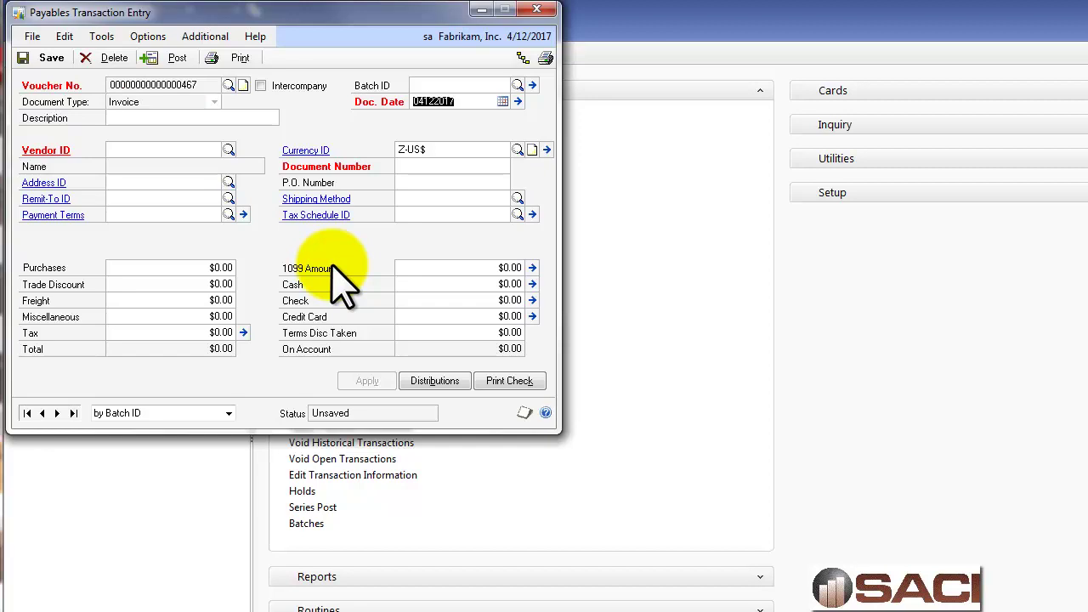
key("ctrl+l")
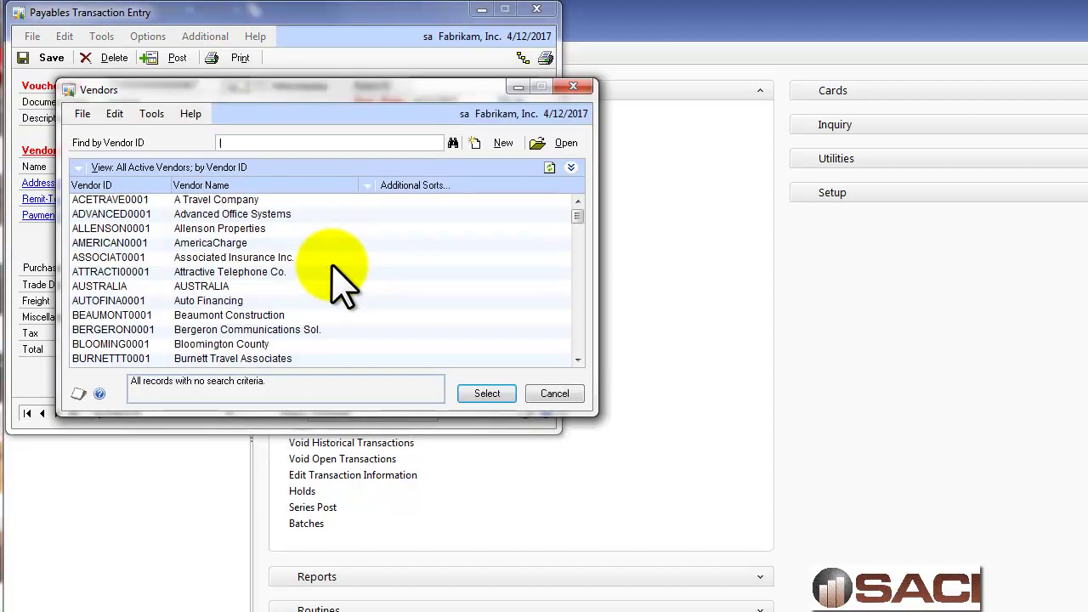
key("Down")
key("Return")
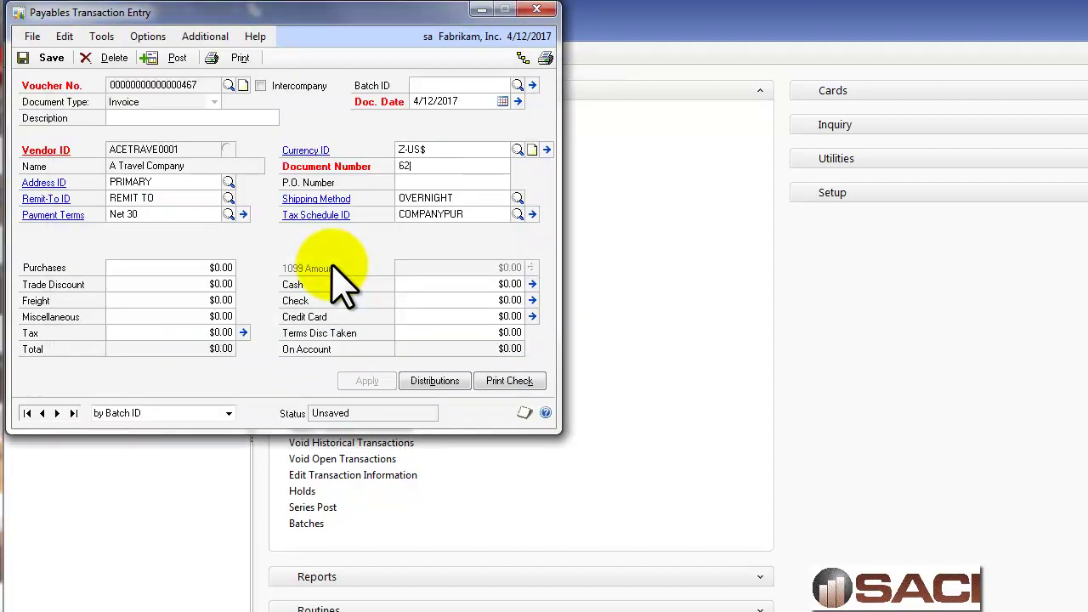
key("Tab")
key("Tab")
key("Tab")
Post the single invoice directly, cancelling each posting report prompt.
left_click(163, 36)
mouse_move(255, 36)
left_click(177, 57)
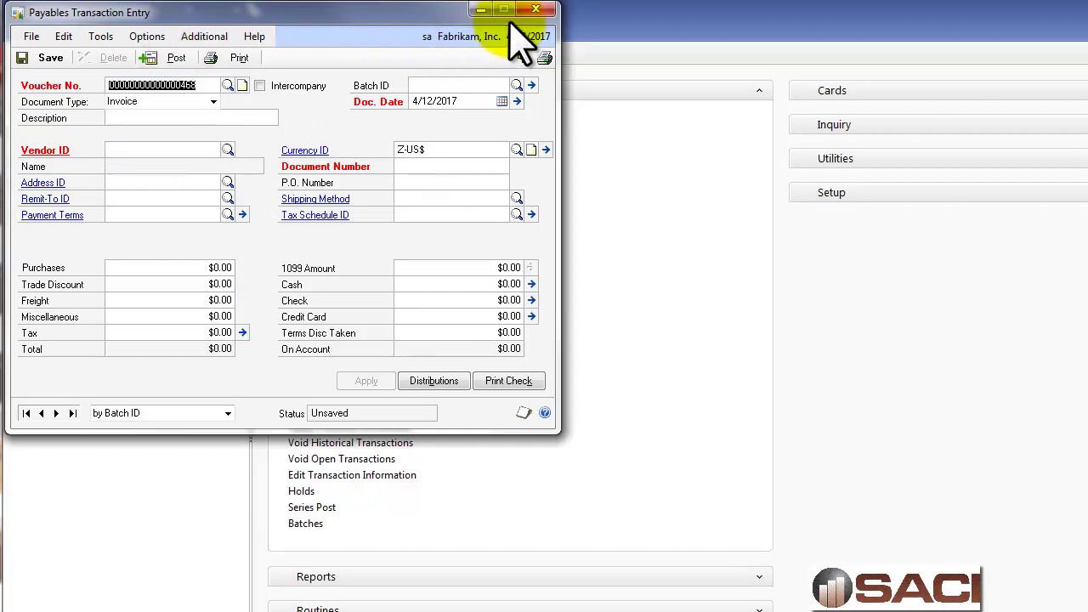
left_click(657, 500)
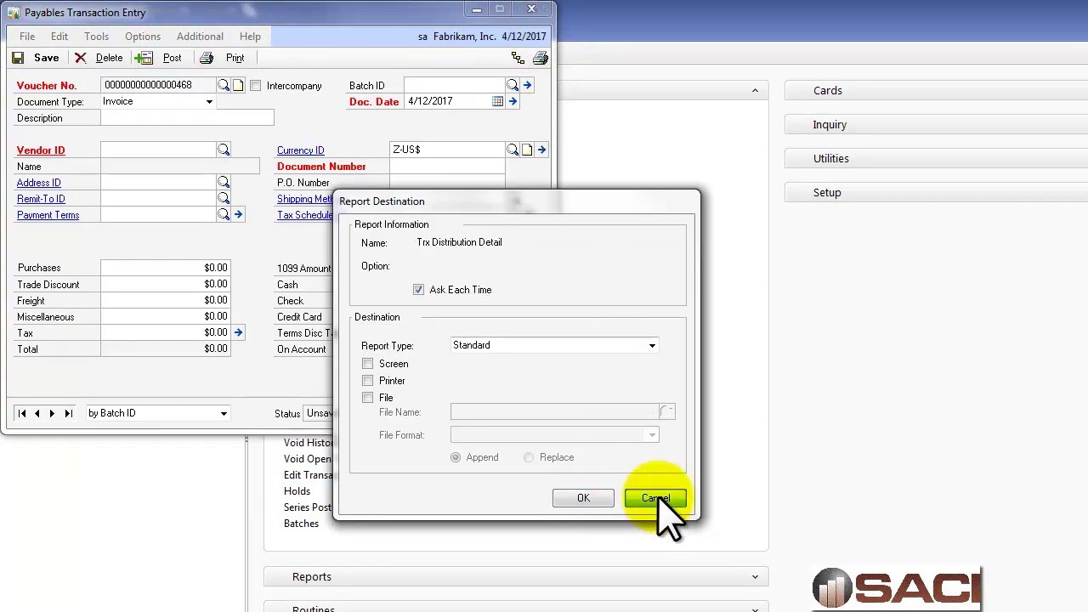
left_click(658, 500)
left_click(657, 499)
left_click(657, 500)
left_click(657, 500)
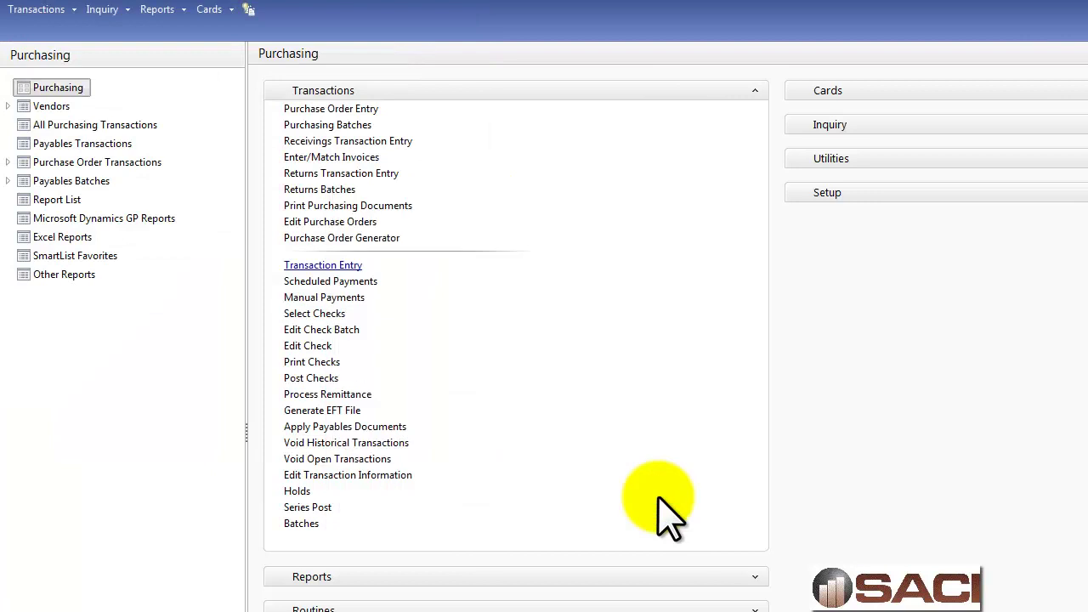
Skip the General Posting Journal and display journal entry 3,462 in Journal Entry Inquiry.
left_click(668, 502)
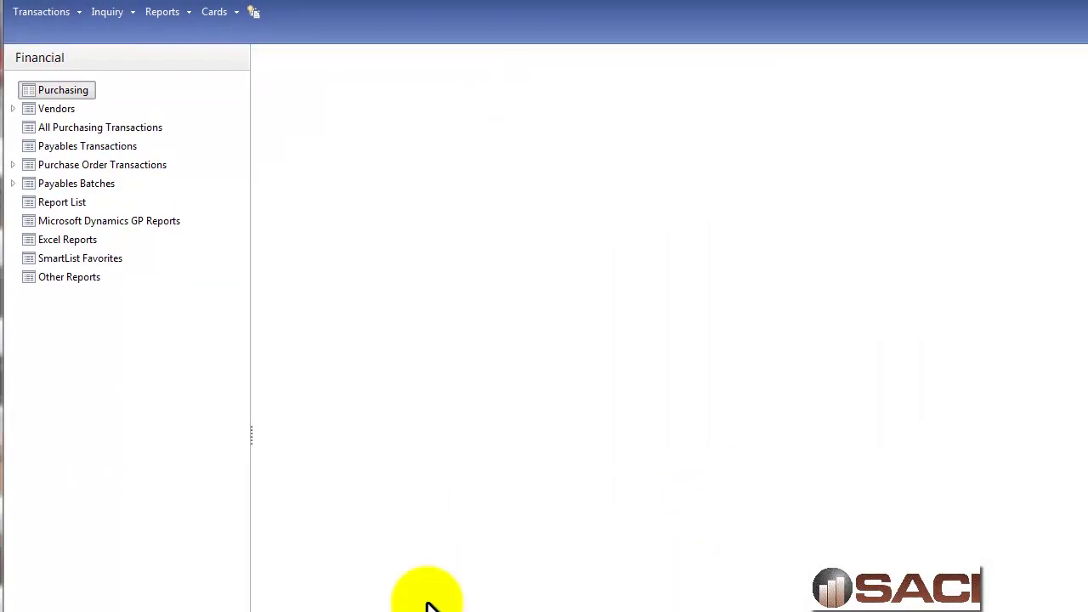
left_click(669, 503)
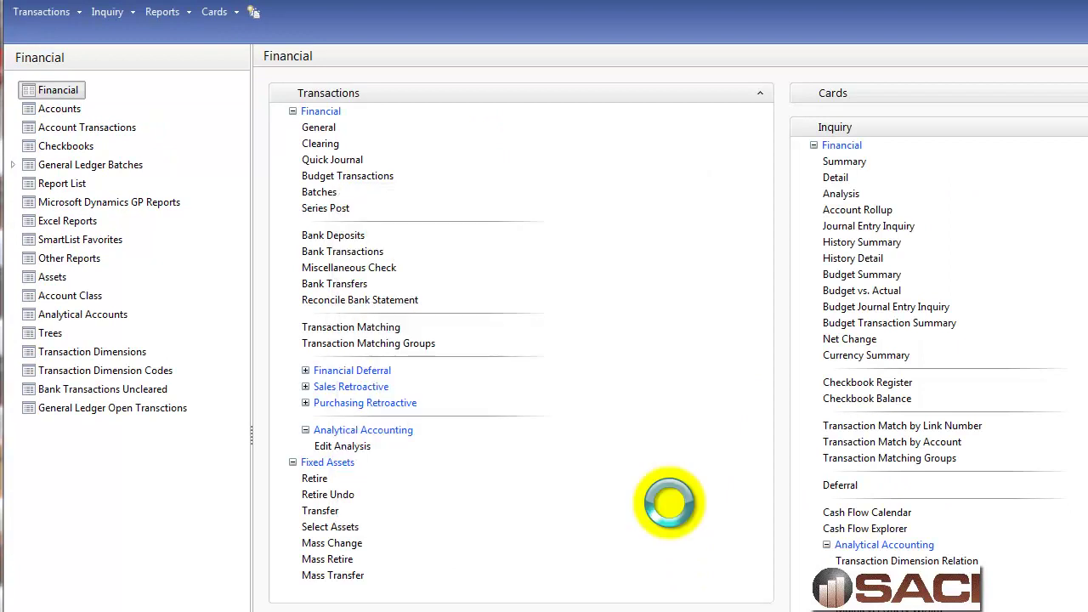
left_click(869, 226)
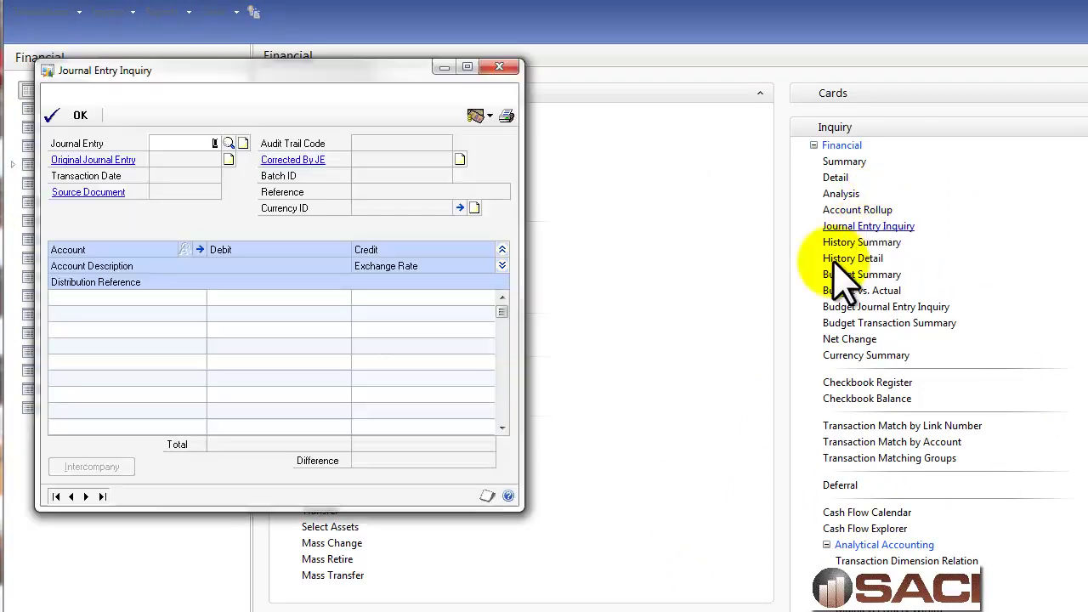
left_click(102, 496)
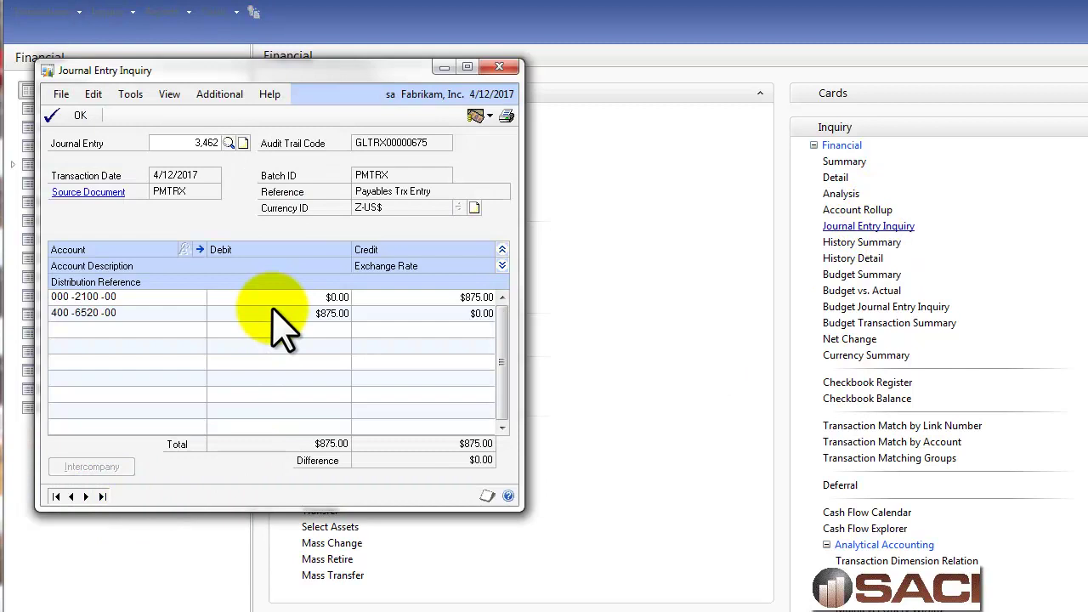